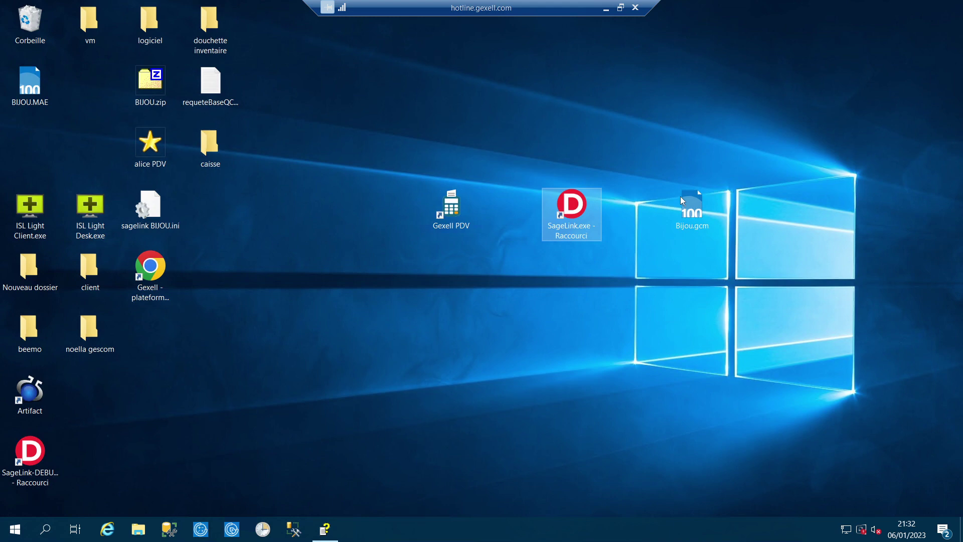
Step: Launch Gexell PDV and open the day with activity date 09/01/2023
double_click(453, 208)
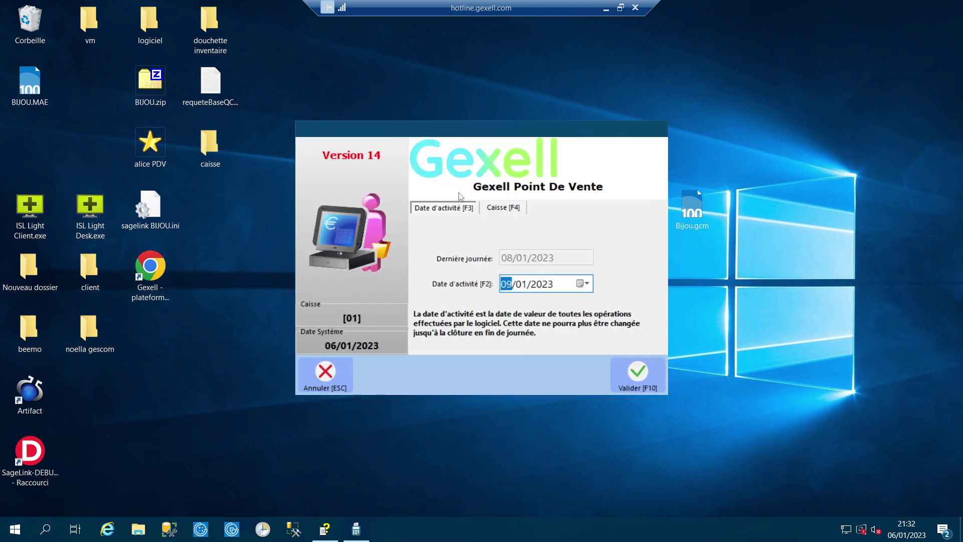
key(F10)
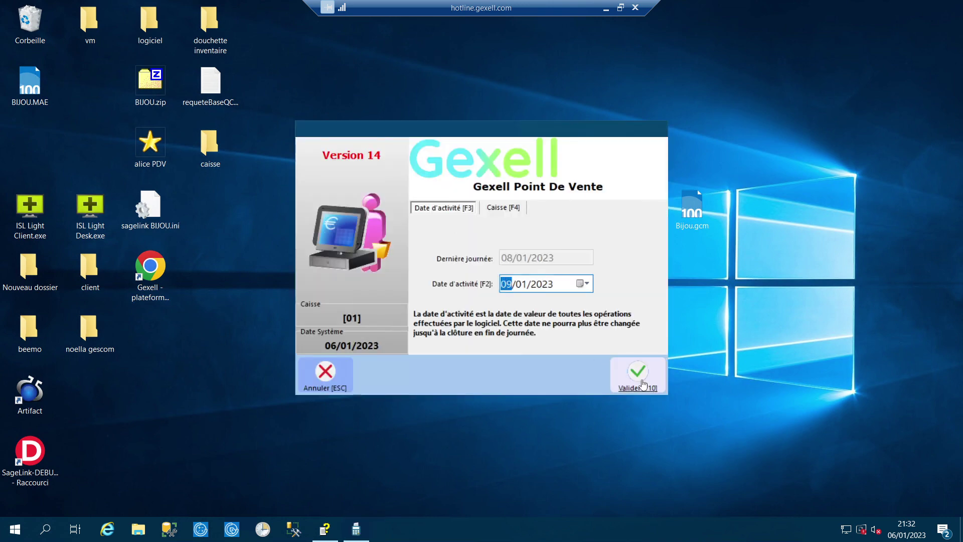
click(600, 265)
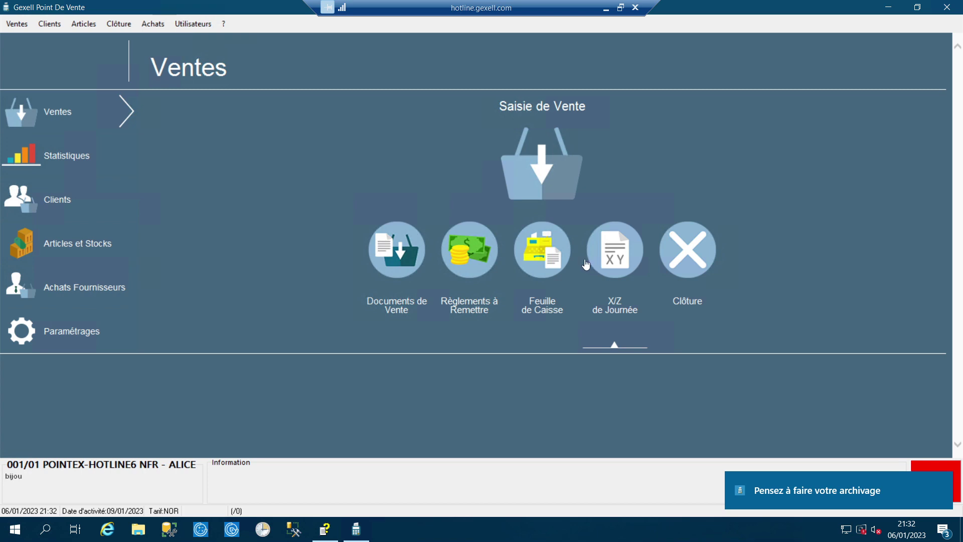
Step: Examine the tax-exclusive price, purchase price and stock of article BAAR01, Bague Argent, in the article records
click(105, 245)
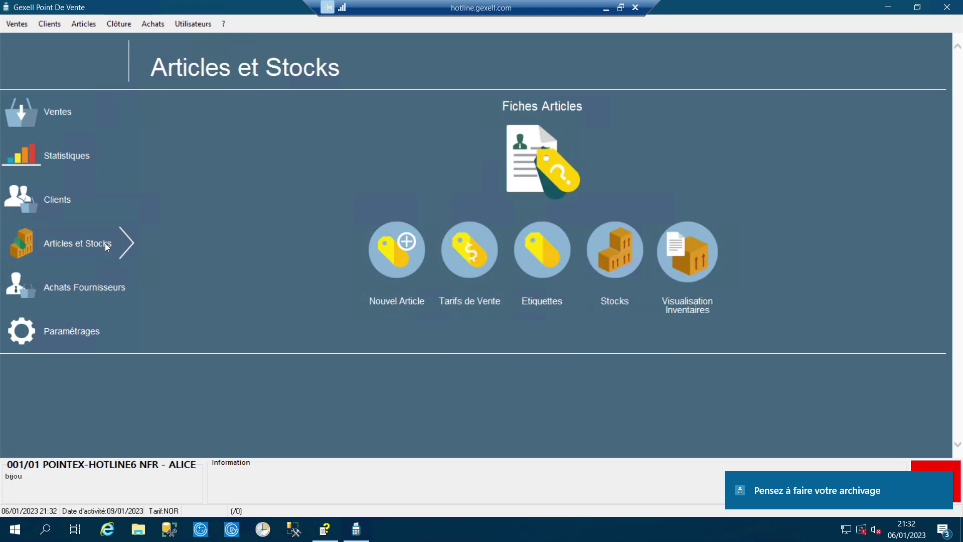
click(512, 173)
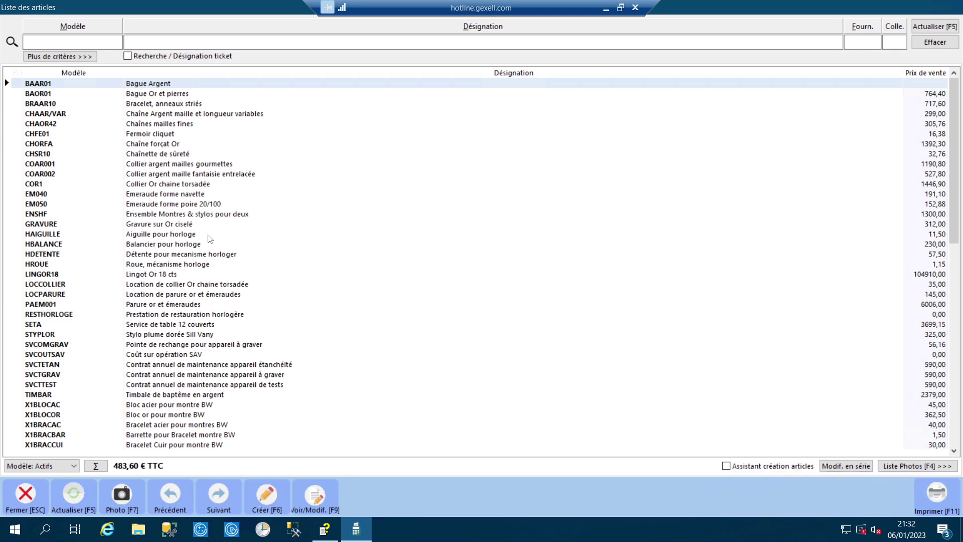
double_click(140, 89)
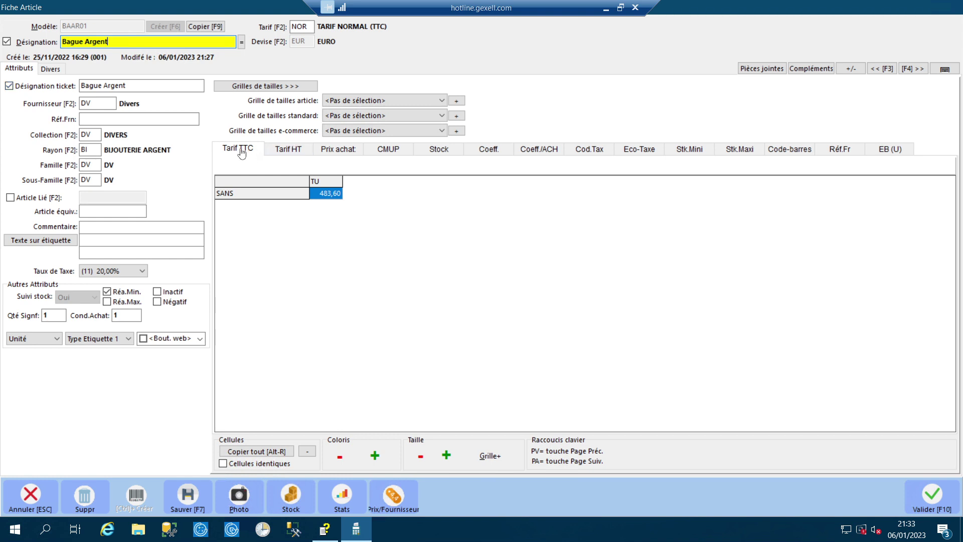
click(284, 150)
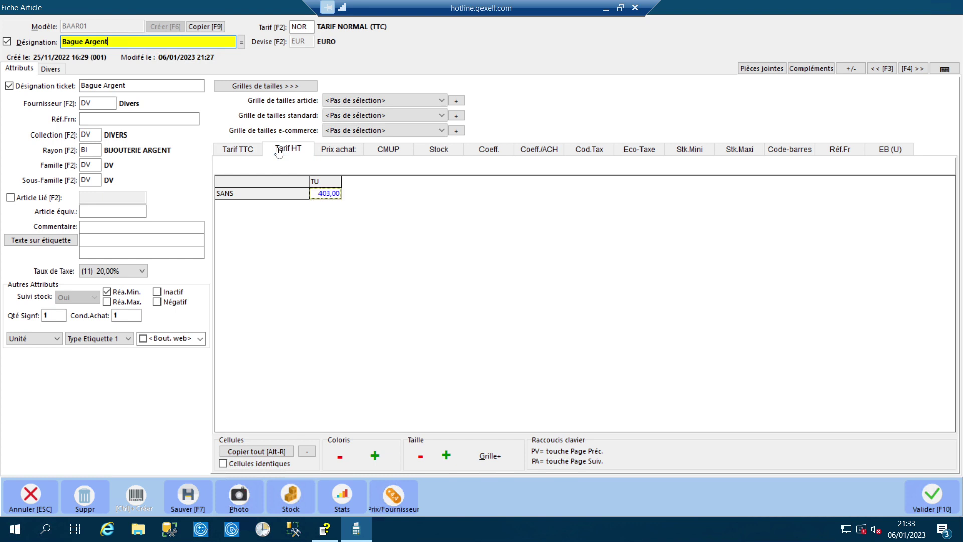
click(330, 155)
click(437, 156)
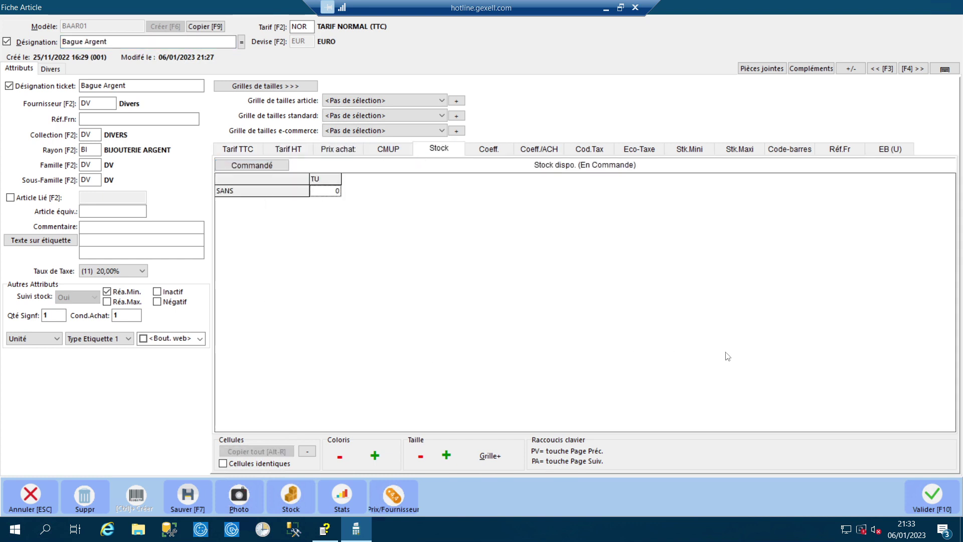
click(934, 503)
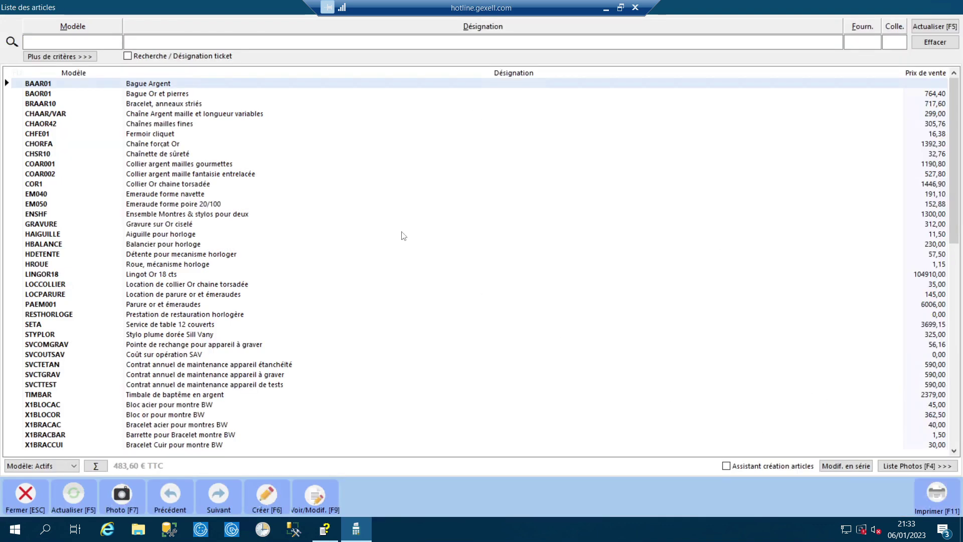
Step: Examine the tax-exclusive price, purchase price and stock of article BAOR01, Bague Or et pierres, and close the article list
double_click(171, 96)
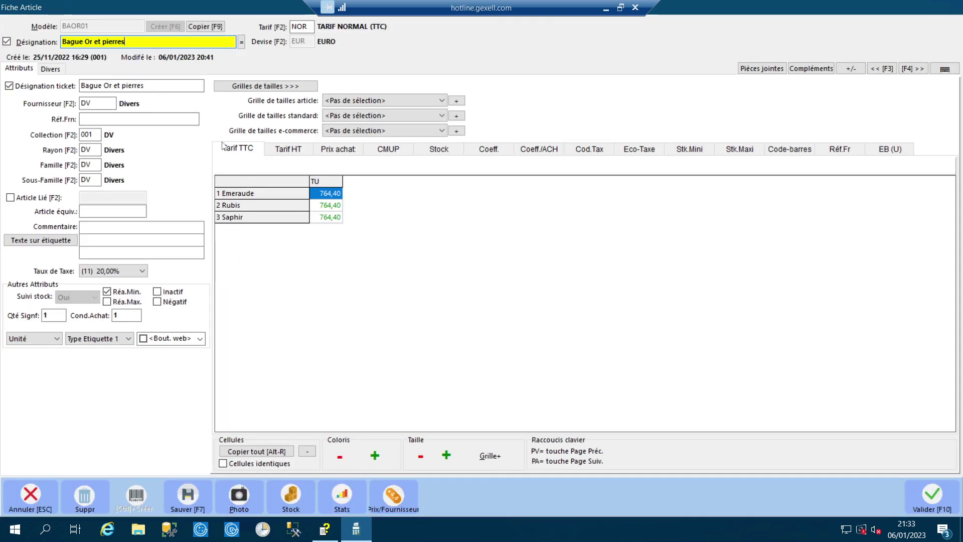
click(305, 157)
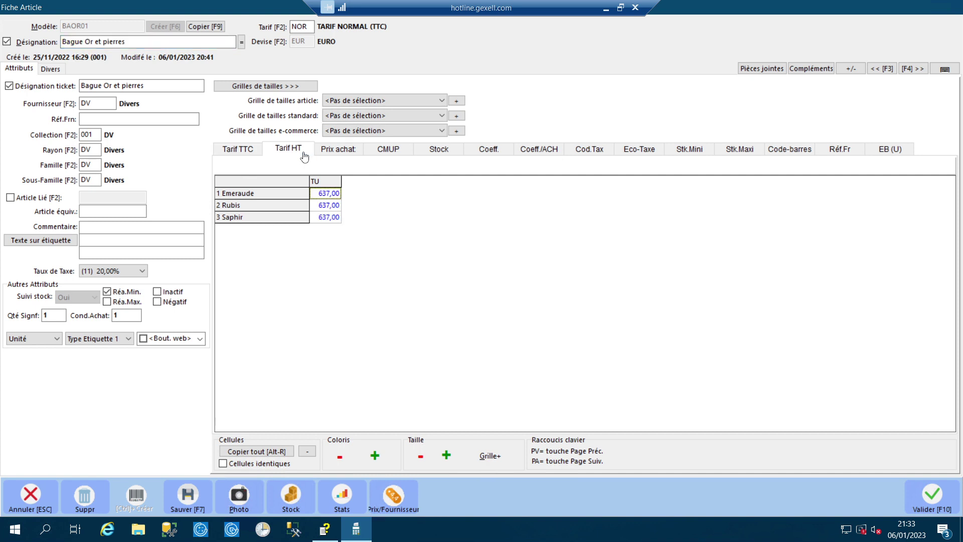
click(331, 152)
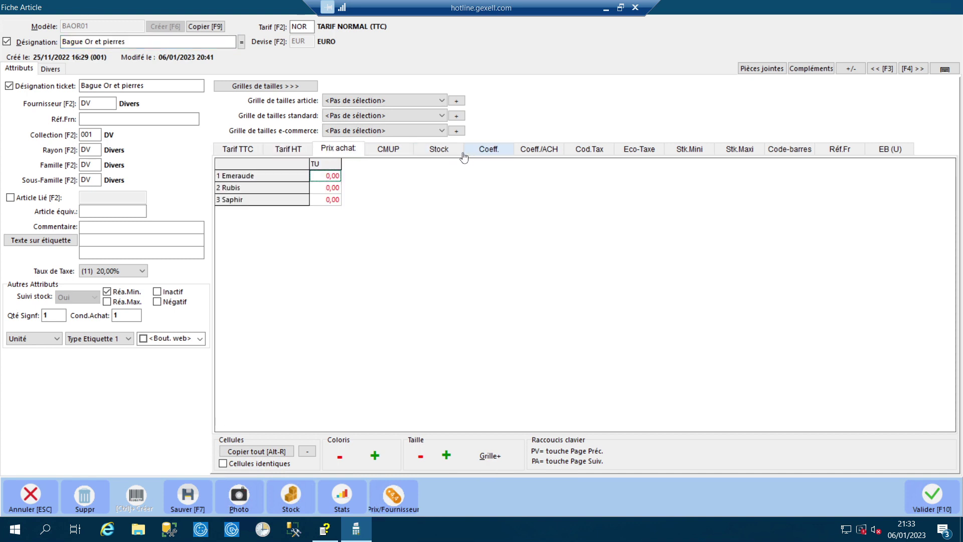
click(446, 152)
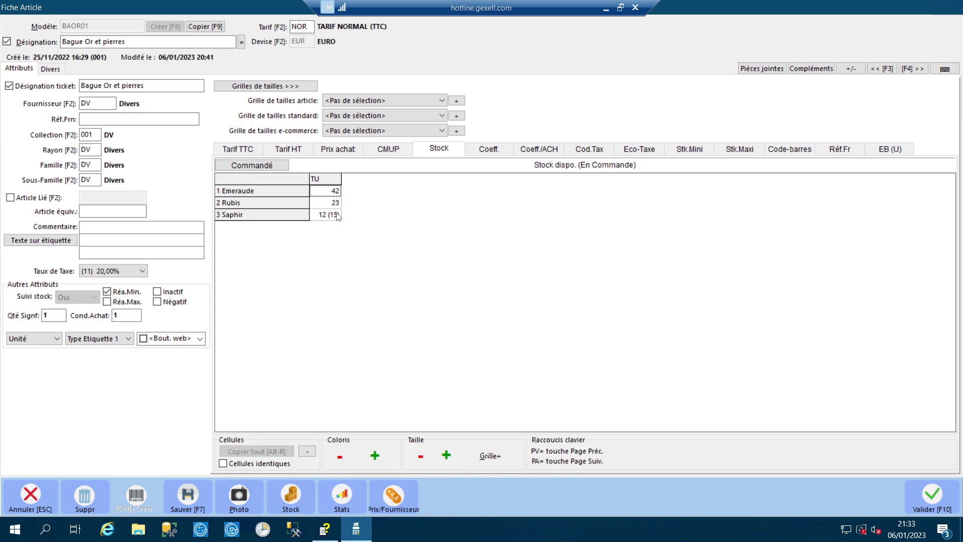
click(940, 508)
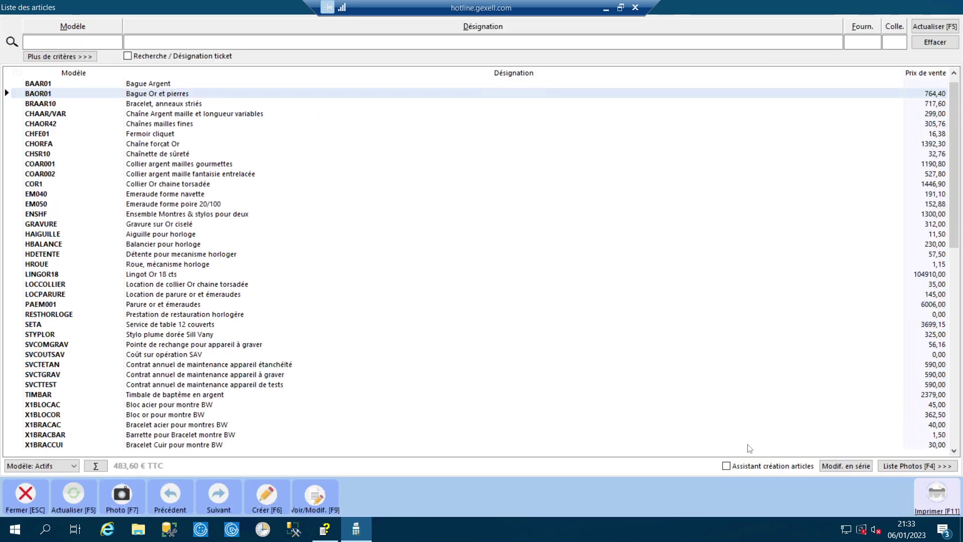
click(13, 495)
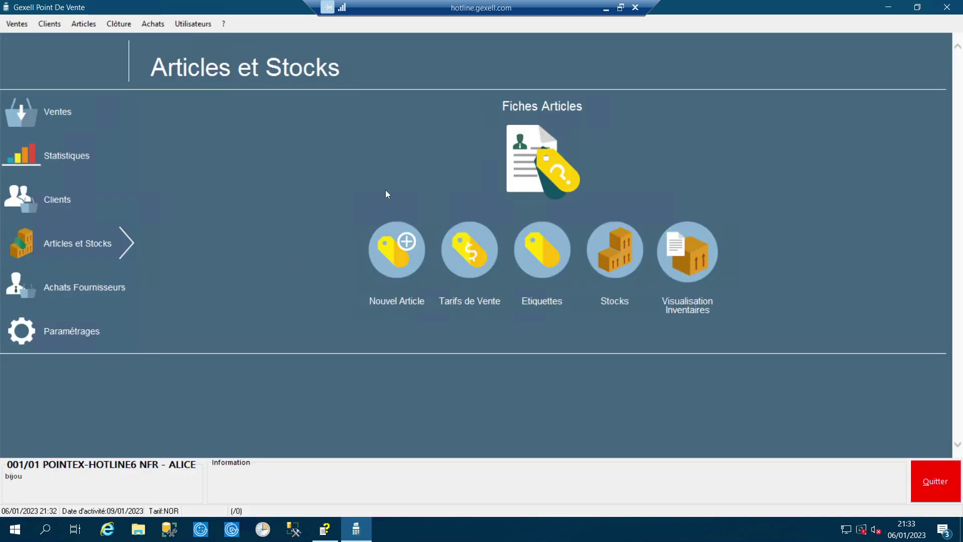
Step: Start a new sale entry with the ADMIN seller
click(84, 114)
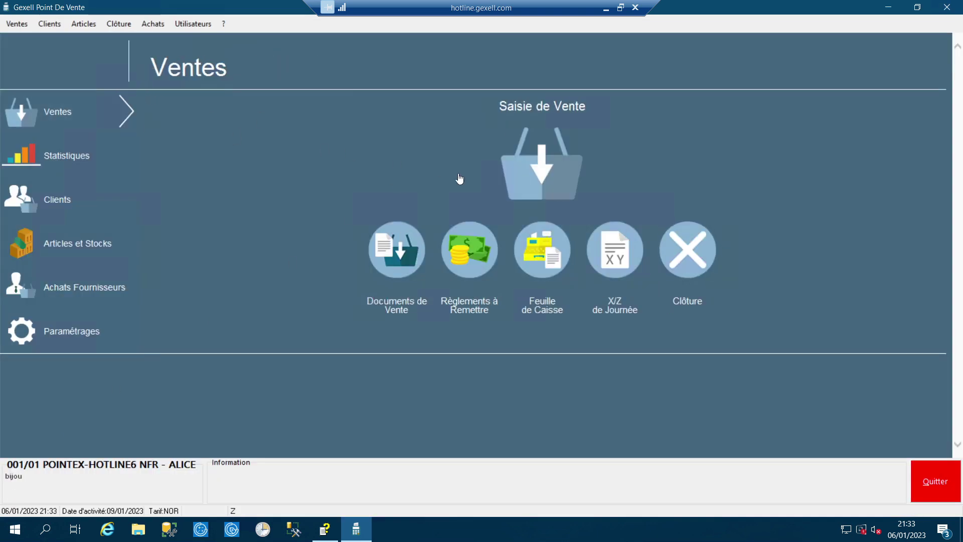
click(530, 191)
click(578, 366)
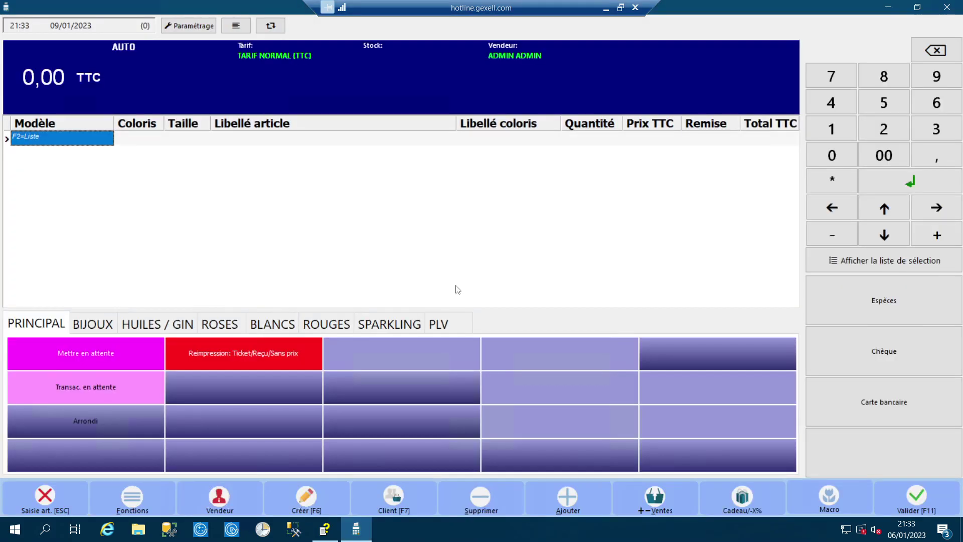
Step: Search for the customer GEXELL and assign it to the sale
click(394, 498)
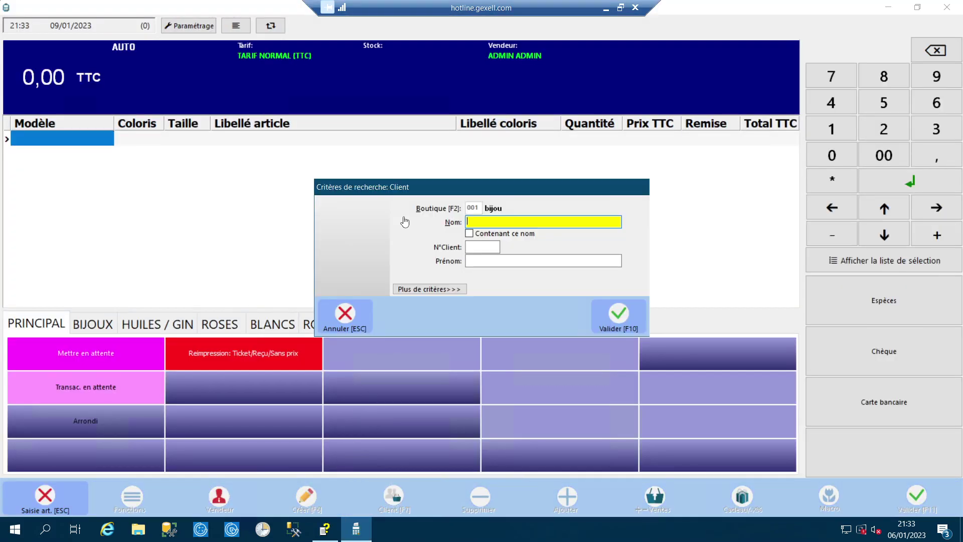
text(GEXELL)
key(Return)
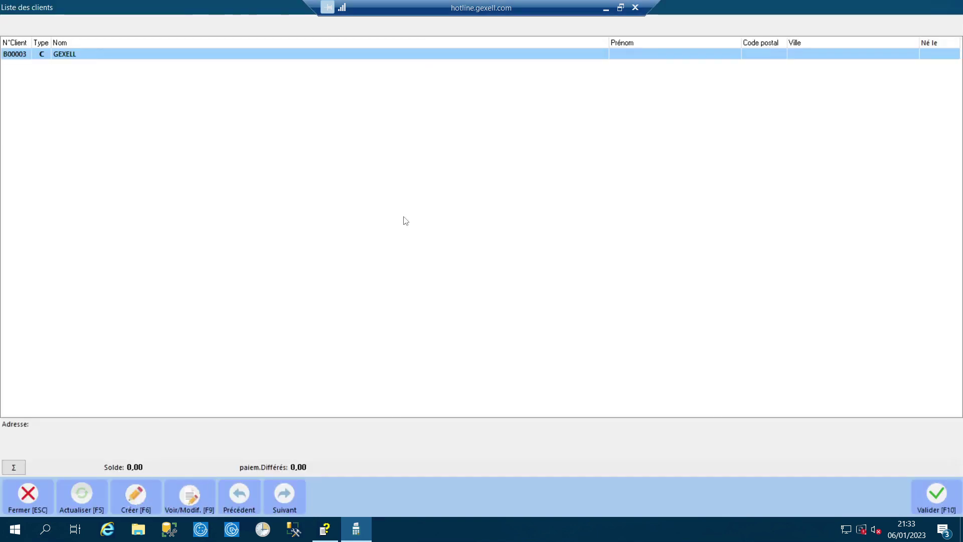
click(936, 494)
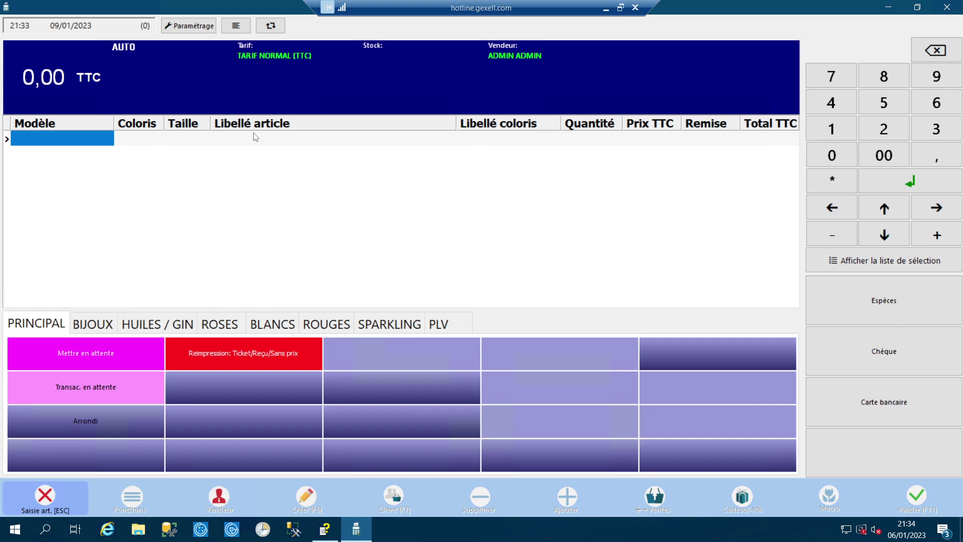
click(647, 235)
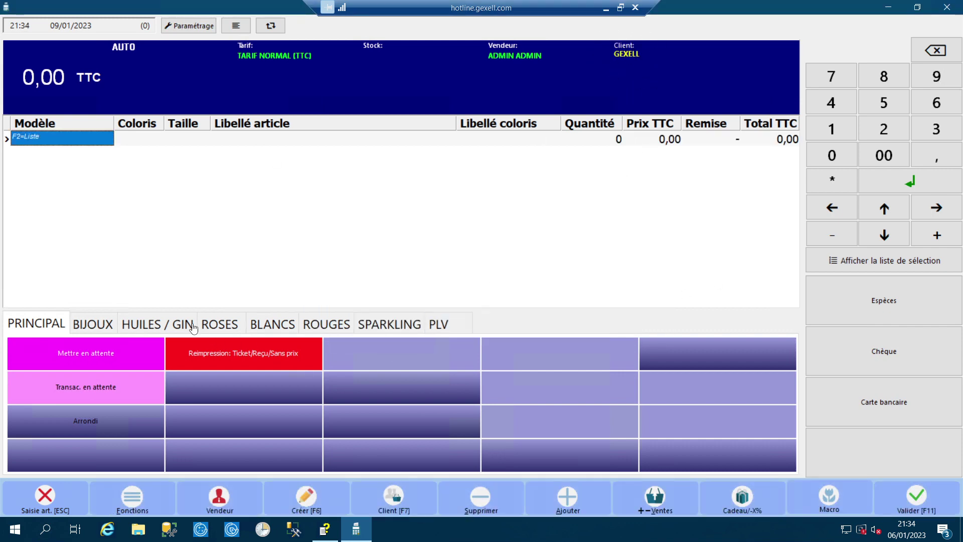
Step: Add one Bague Argent and one Bague Or et pierres in Emeraude to the sale from the jewellery items
click(106, 333)
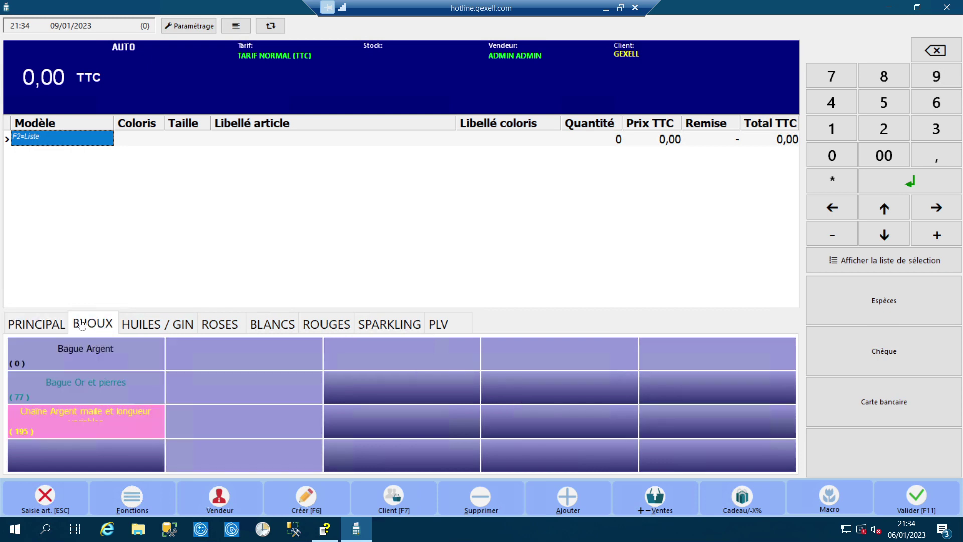
click(88, 353)
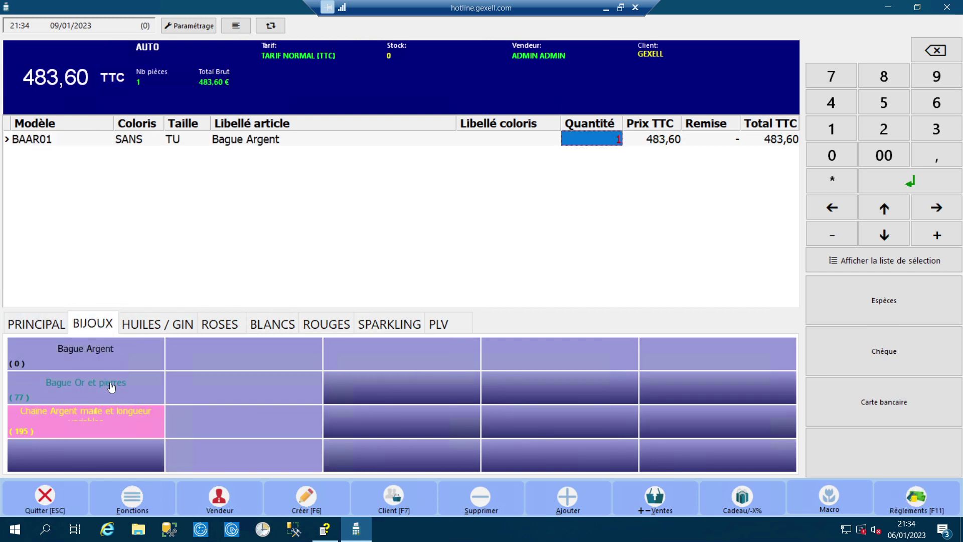
click(112, 386)
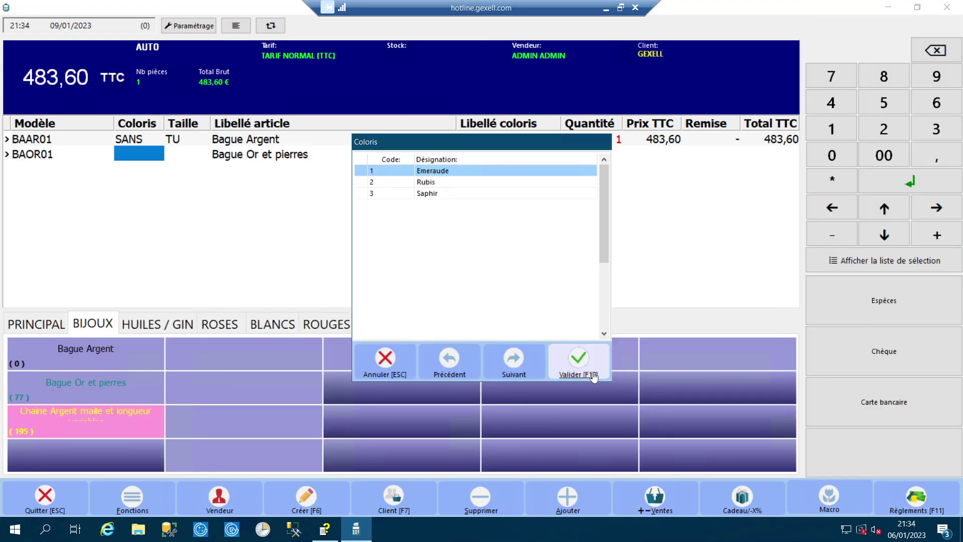
click(578, 369)
click(577, 368)
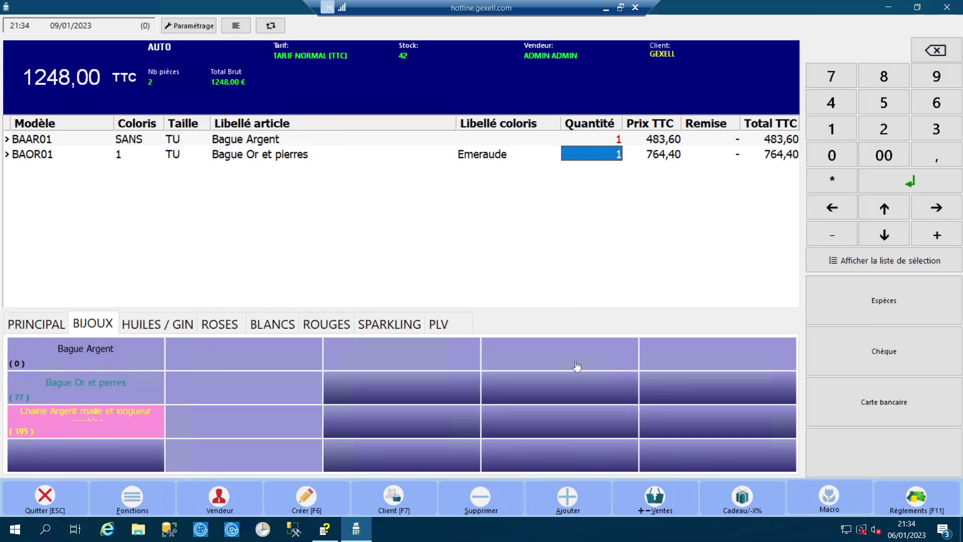
Step: Add one Chaîne Argent in 54 cm, size Class, and settle the GEXELL sale in cash with the ADMIN seller
click(131, 427)
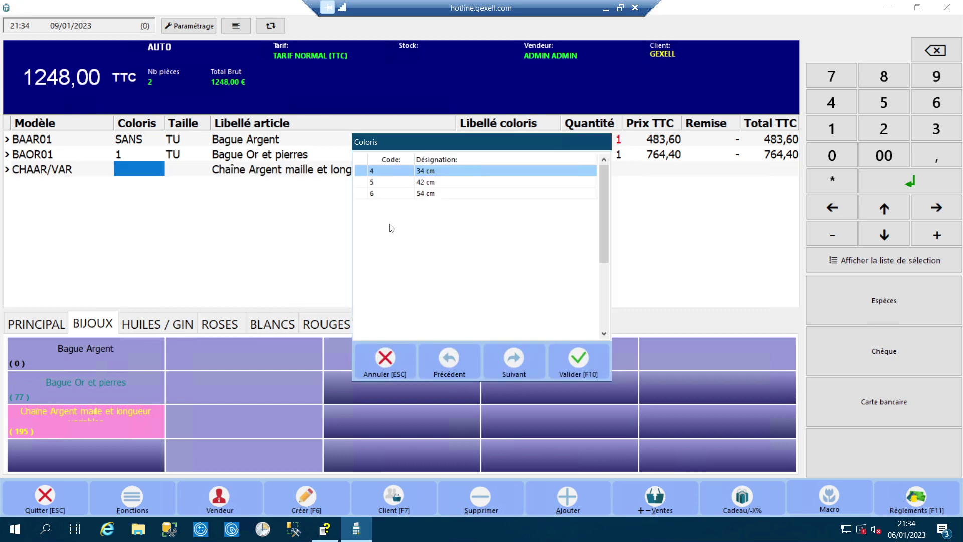
click(426, 193)
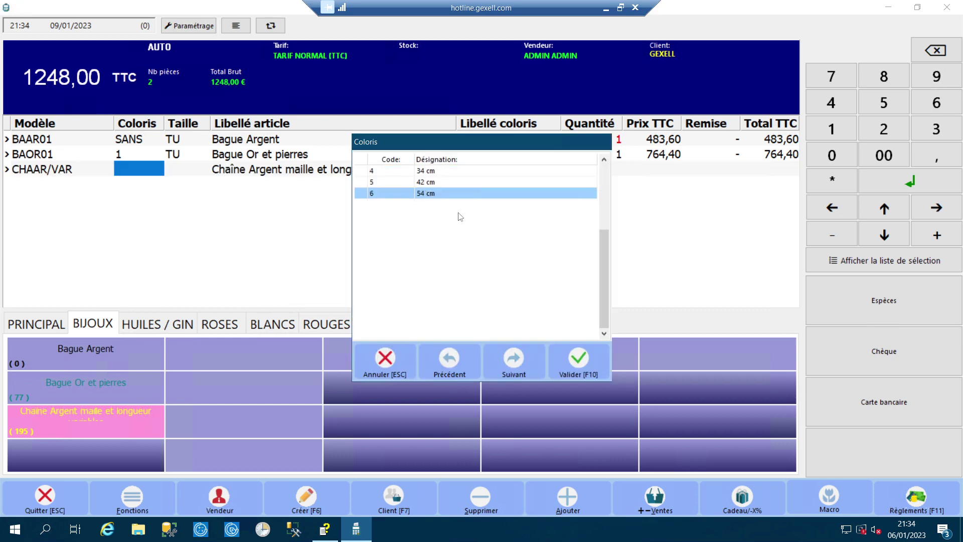
click(578, 362)
click(593, 362)
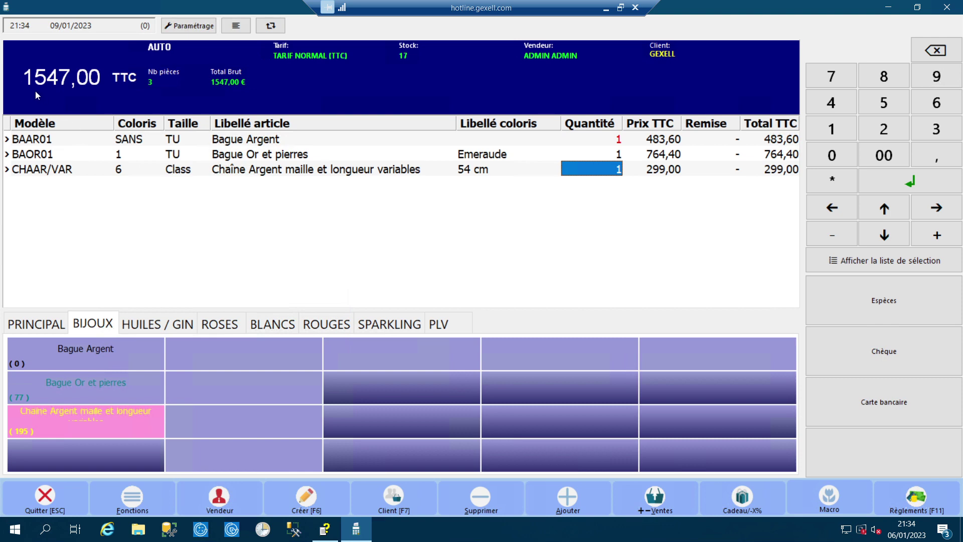
click(889, 314)
click(578, 367)
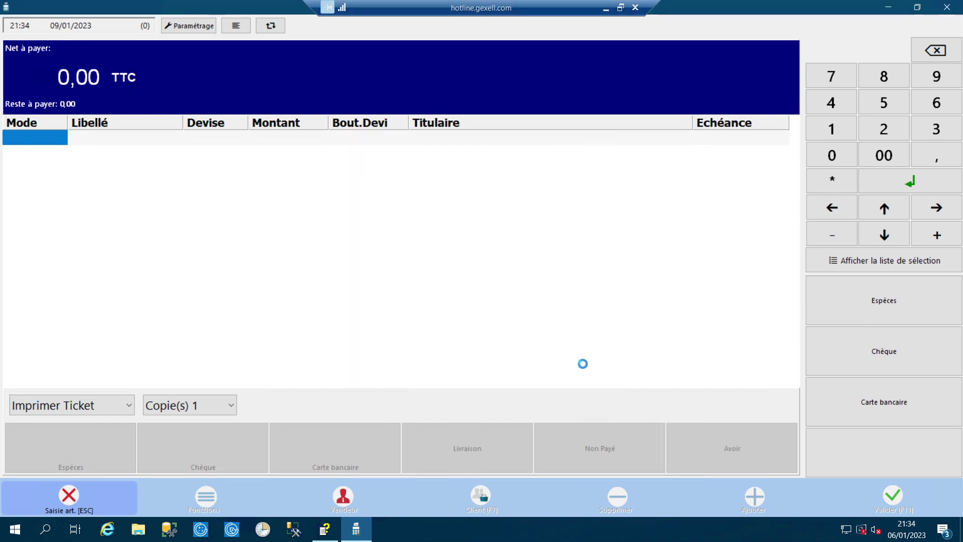
Step: Ring up one Bague Argent in a new sale and settle it by cheque with the ADMIN seller
click(114, 348)
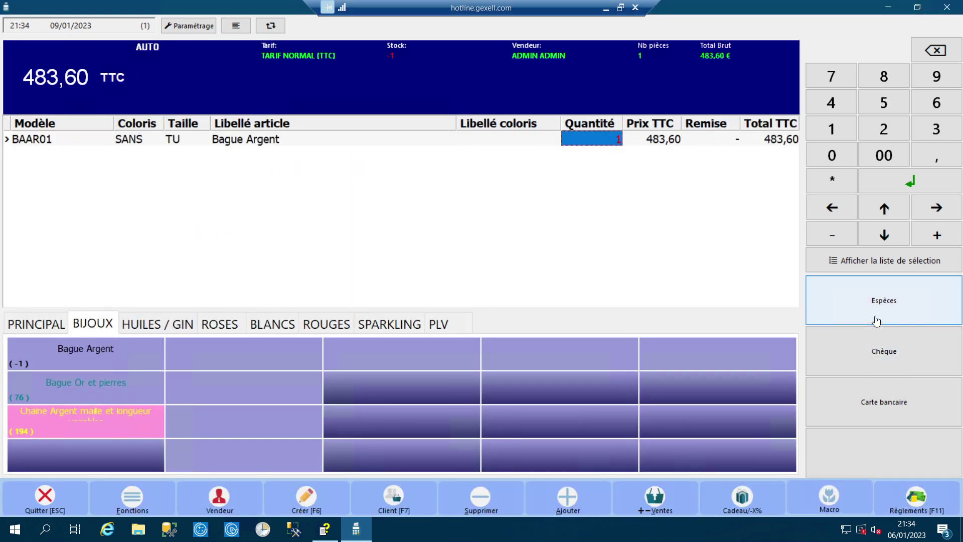
click(884, 352)
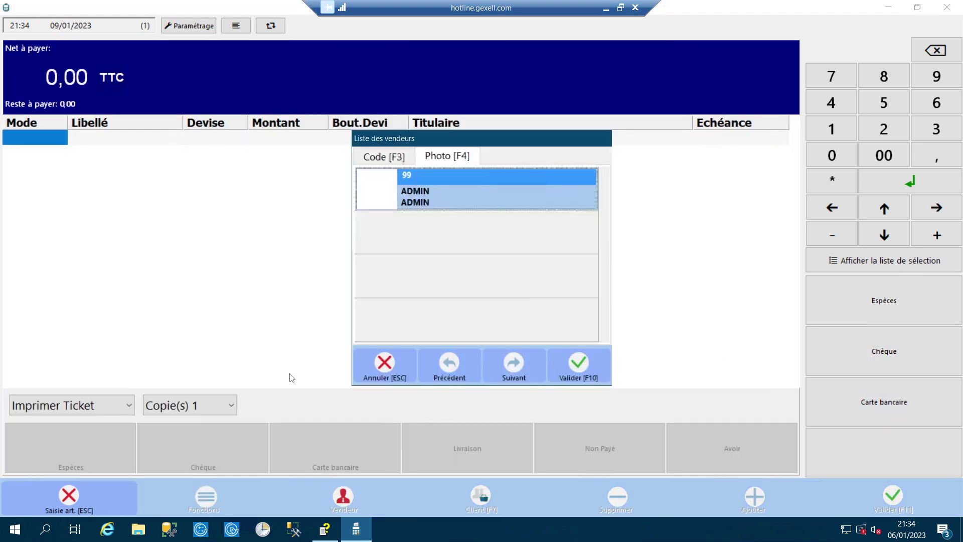
click(577, 364)
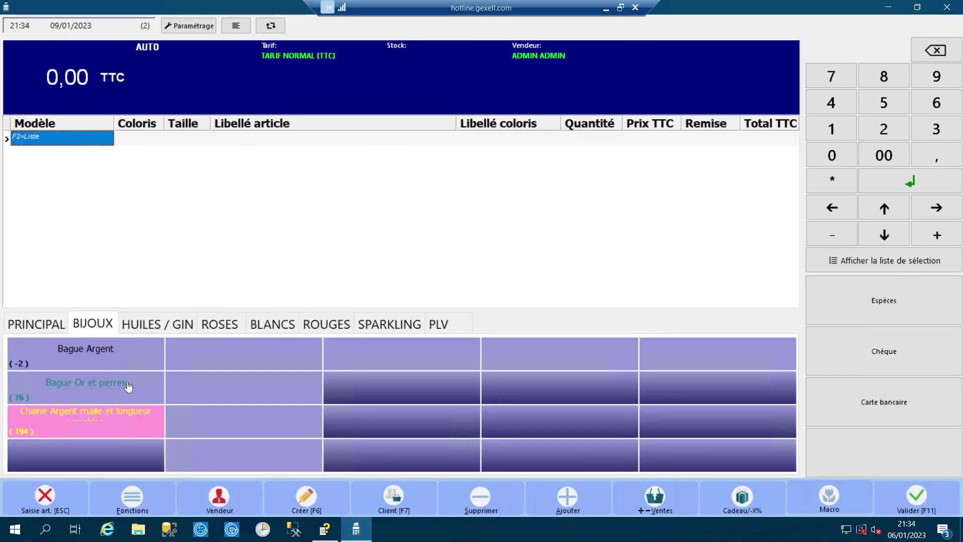
Step: Add one Chaîne Argent maille et longueur variables in 54 cm, size Class, to the next sale
click(103, 414)
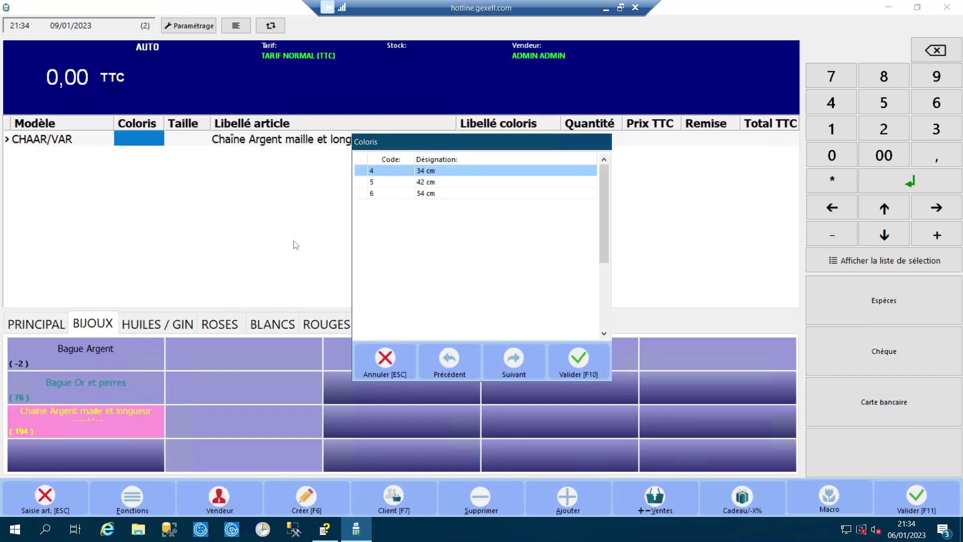
click(422, 195)
click(577, 360)
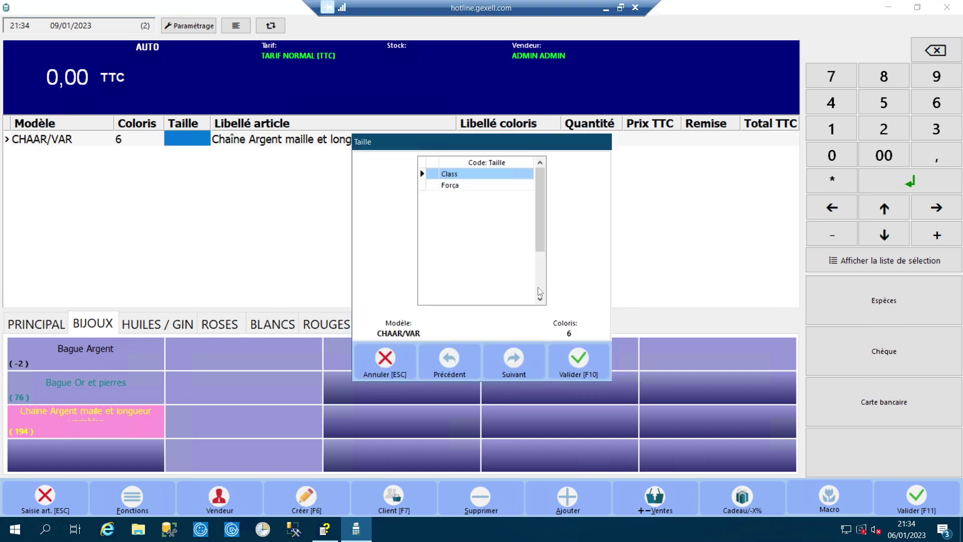
click(578, 360)
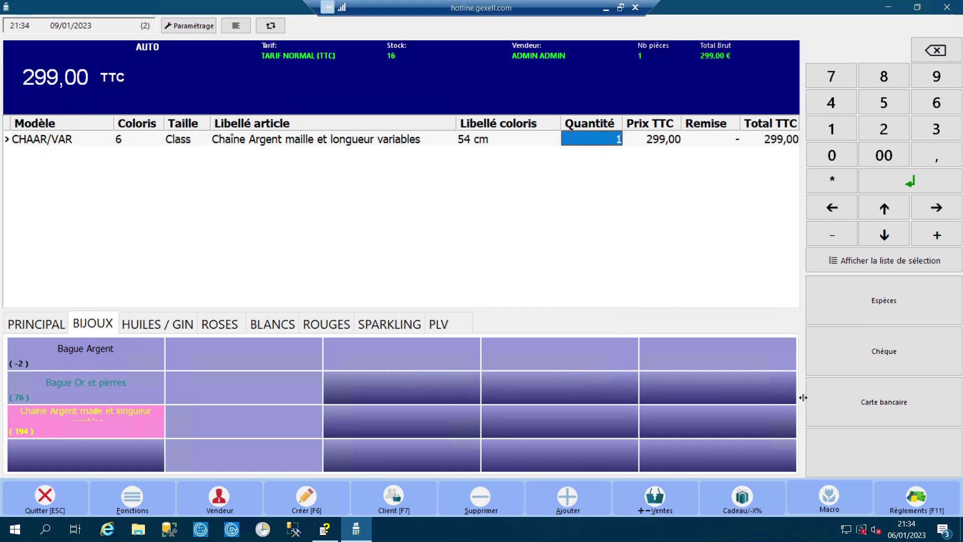
Step: Settle the Chaîne Argent sale by Carte bancaire with the ADMIN seller, and exit sales entry
click(821, 401)
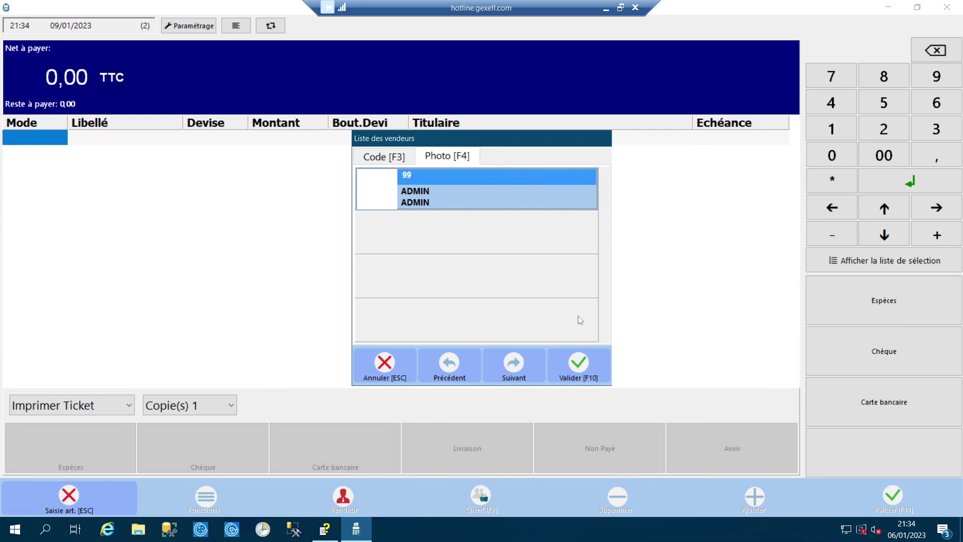
click(577, 364)
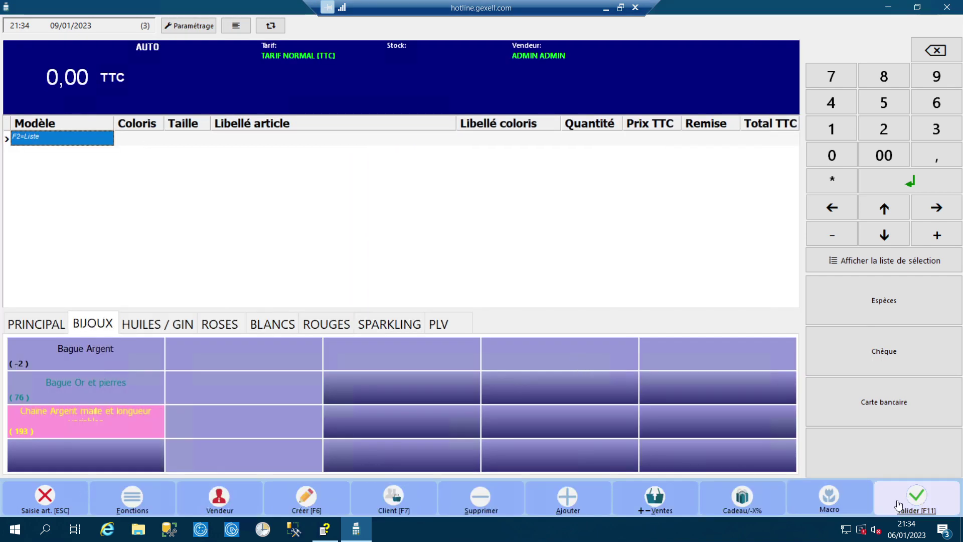
click(60, 490)
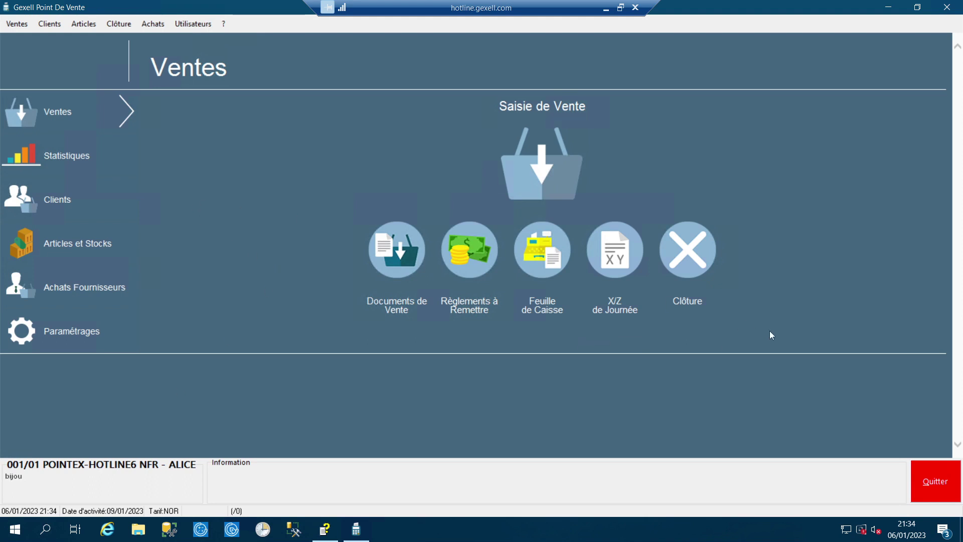
Step: Run and confirm the Clôture de journée for 09/01/2023, skipping the file backup
click(685, 256)
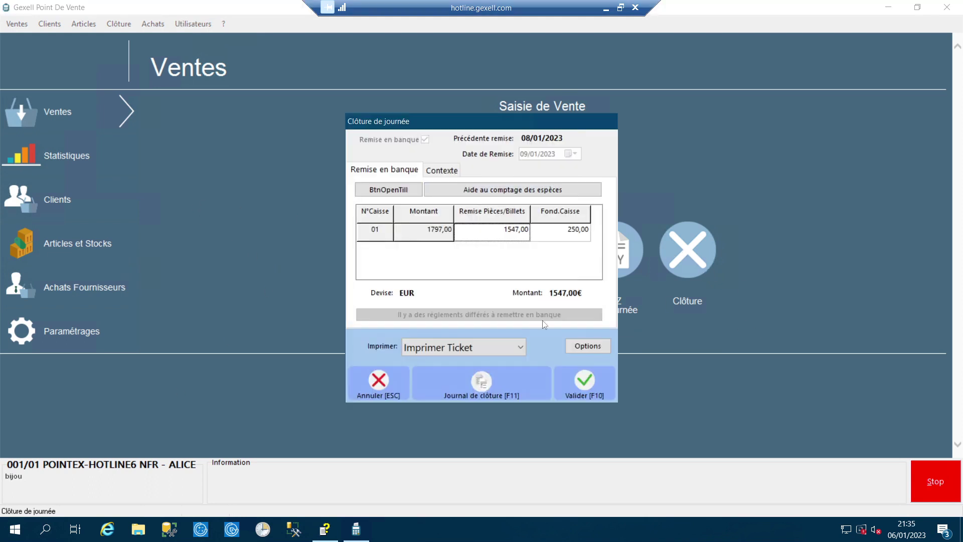
click(585, 384)
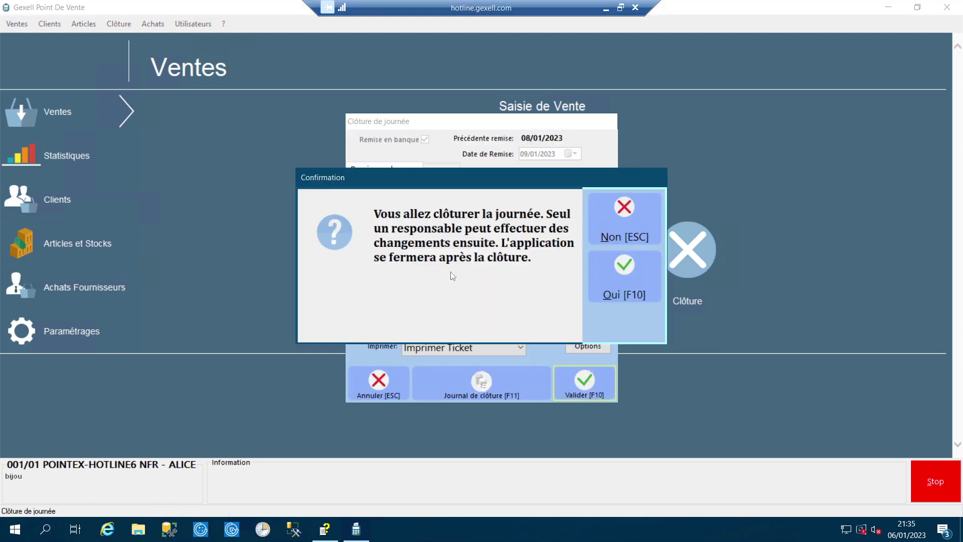
click(616, 276)
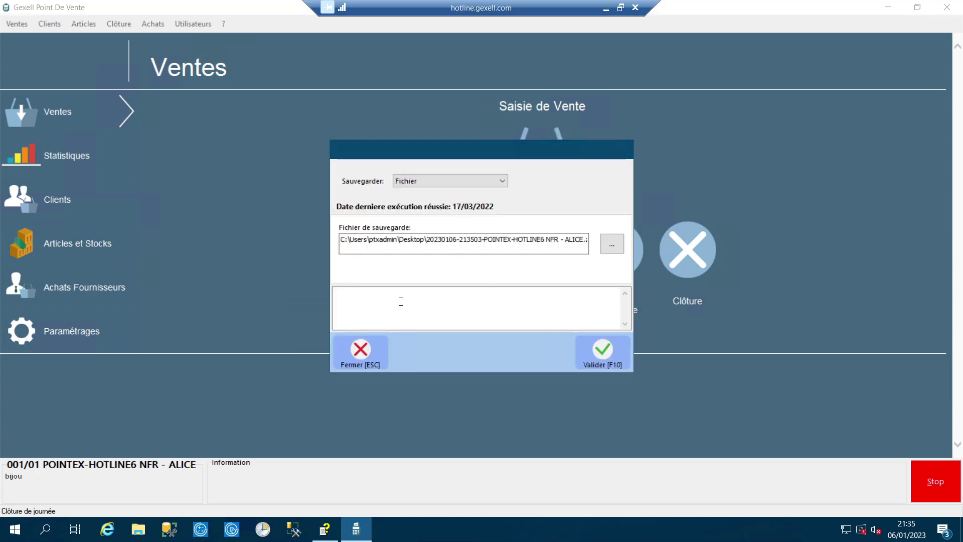
click(361, 352)
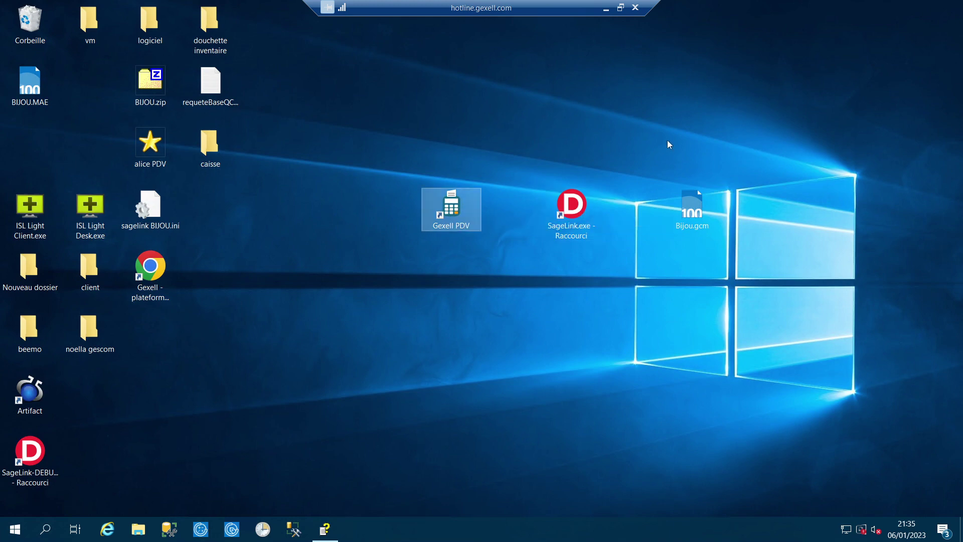
Step: Switch to Sage Link, transfer the data from First Mag to Sage L100, and close the program
double_click(576, 210)
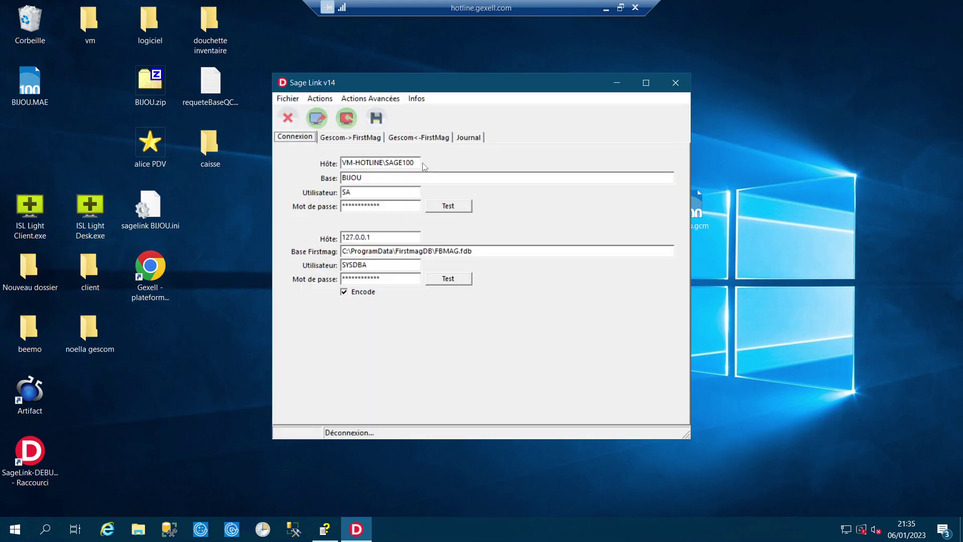
click(317, 100)
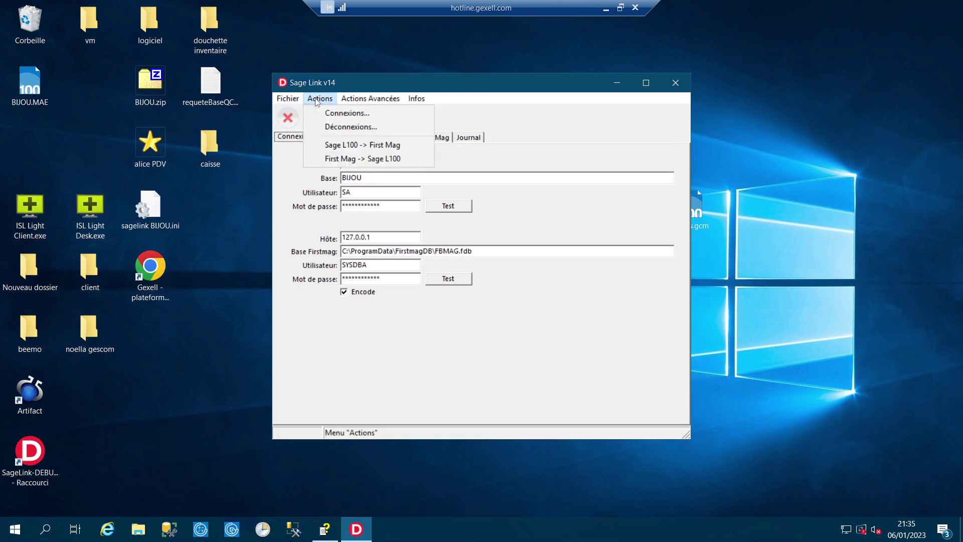
click(346, 159)
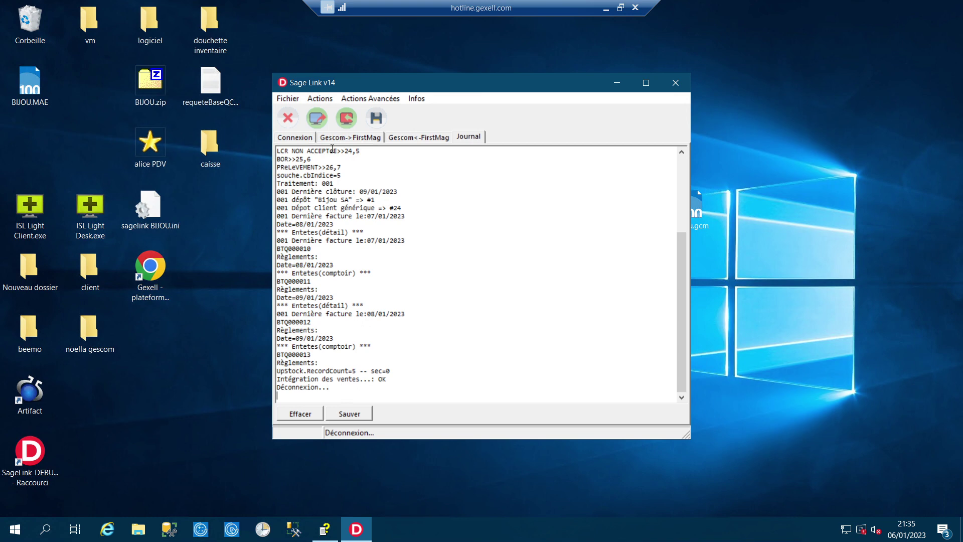
click(676, 83)
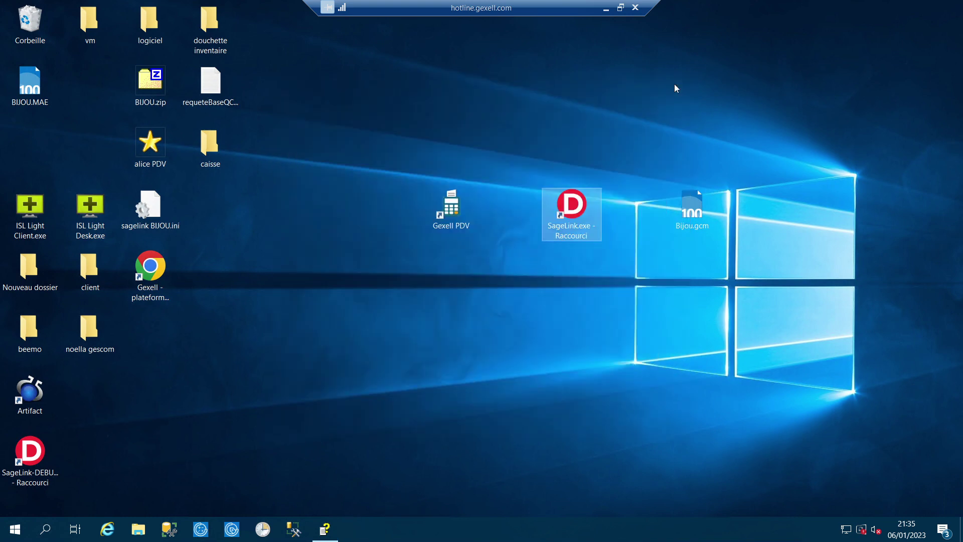
Step: Switch to Sage 100 Gestion commerciale, connect to Bijou.gcm as Administrateur, and dismiss the fiscal backup notice
click(697, 206)
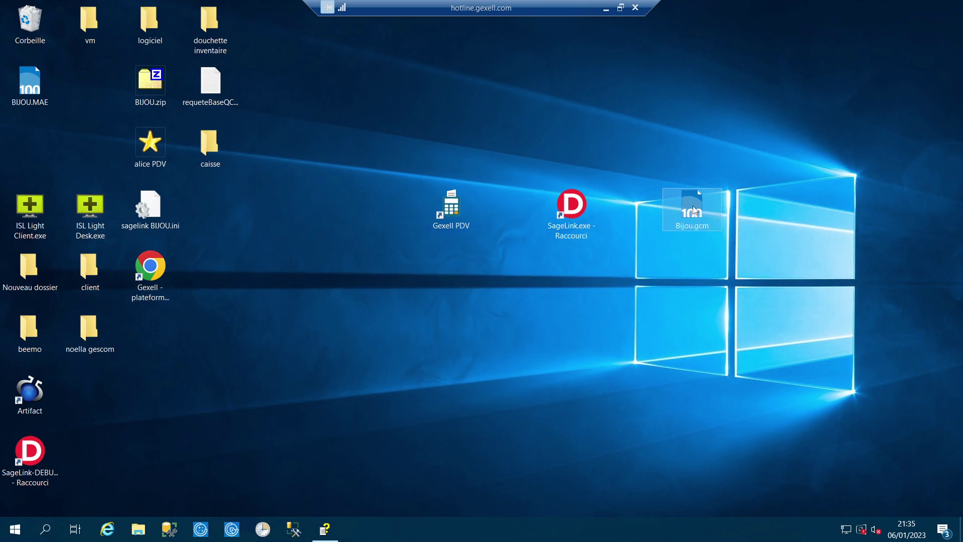
click(235, 534)
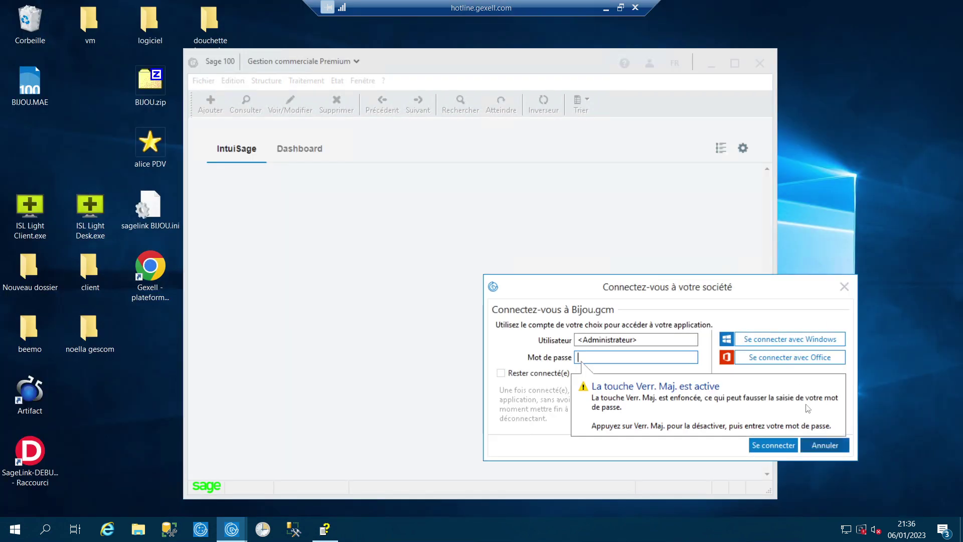
click(771, 444)
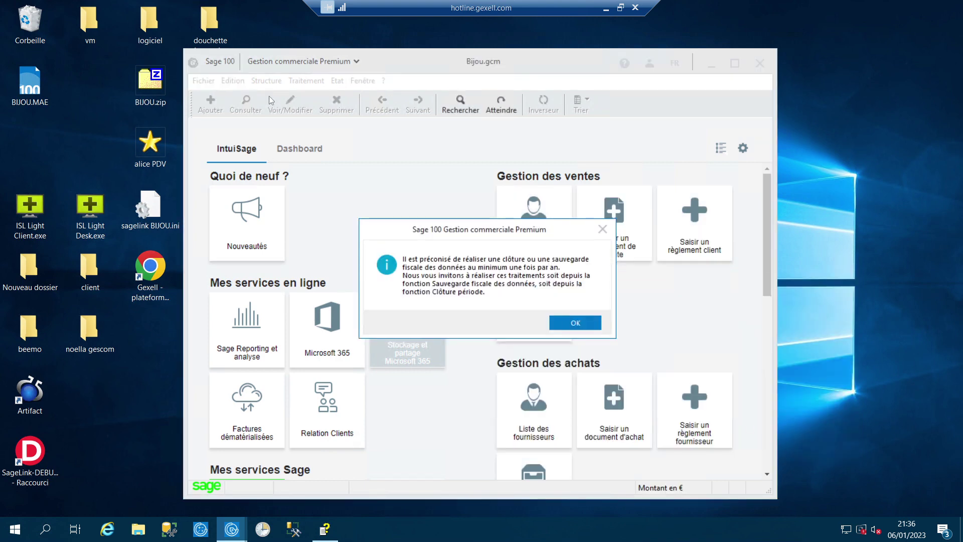
click(597, 323)
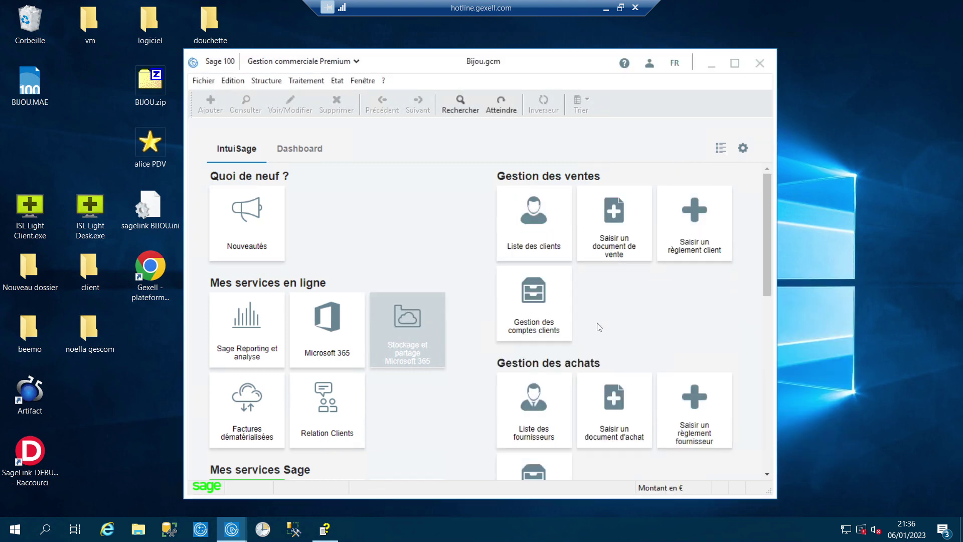
Step: Open the Documents des ventes list and examine the imported invoices through to their Hors taxe amounts
click(304, 82)
click(314, 96)
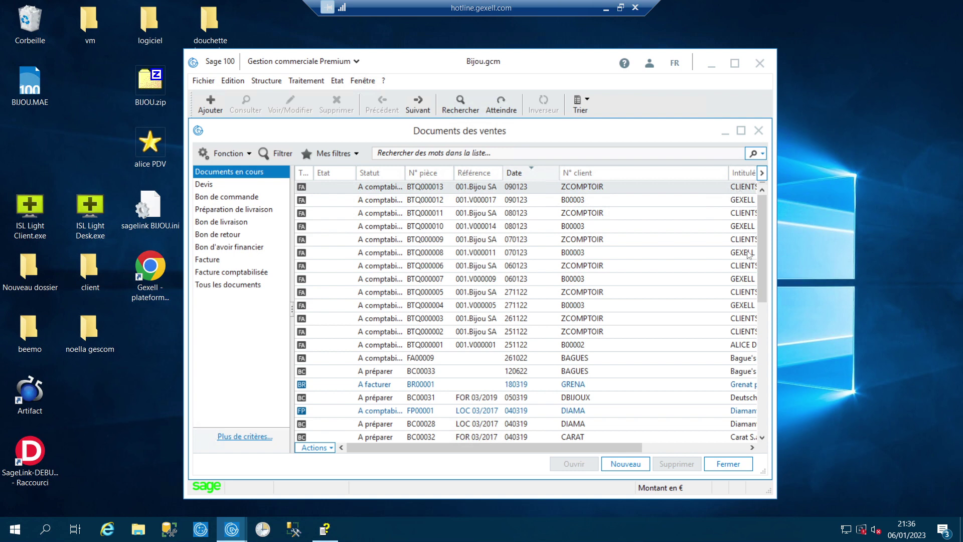
click(753, 448)
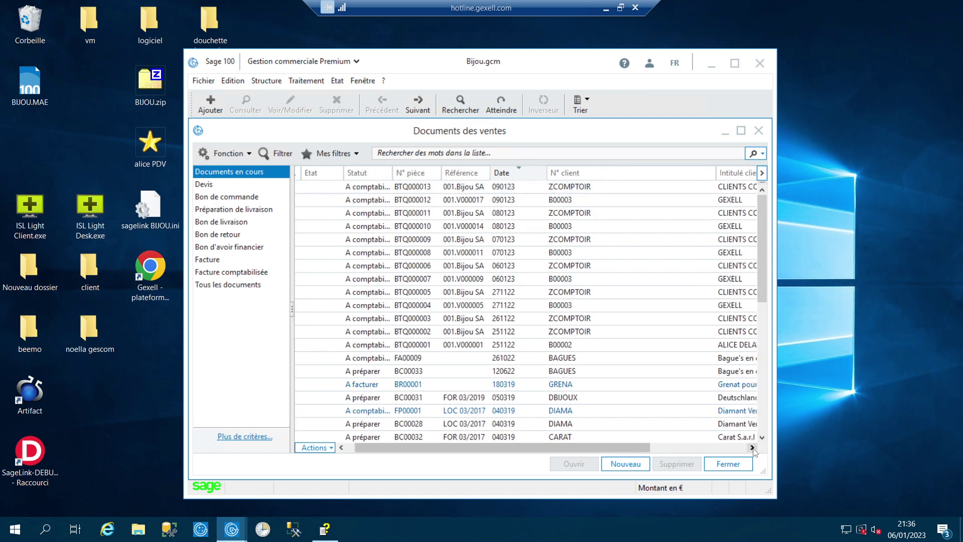
drag(752, 448, 753, 448)
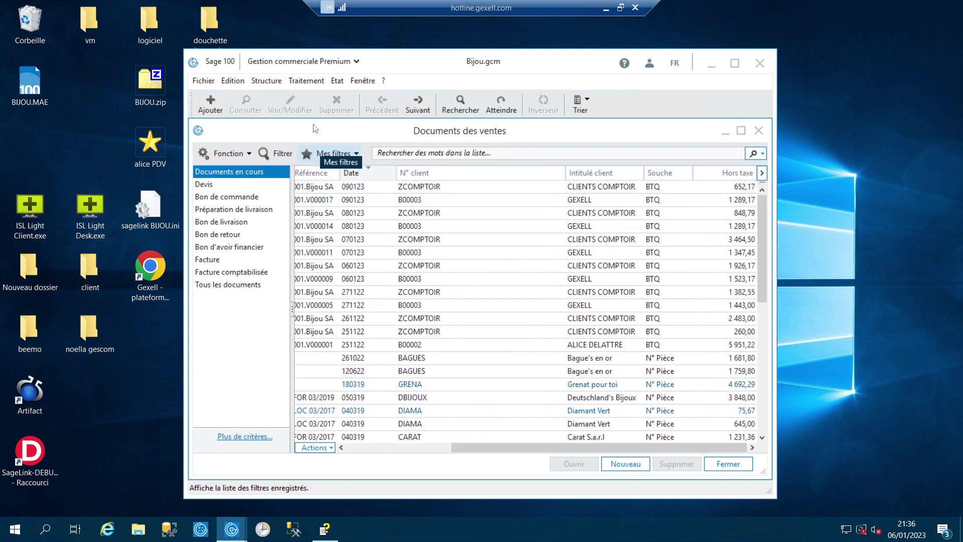
Step: Generate a print preview of the Journaux comptables for Règlements clients, including non-validated invoices
click(307, 81)
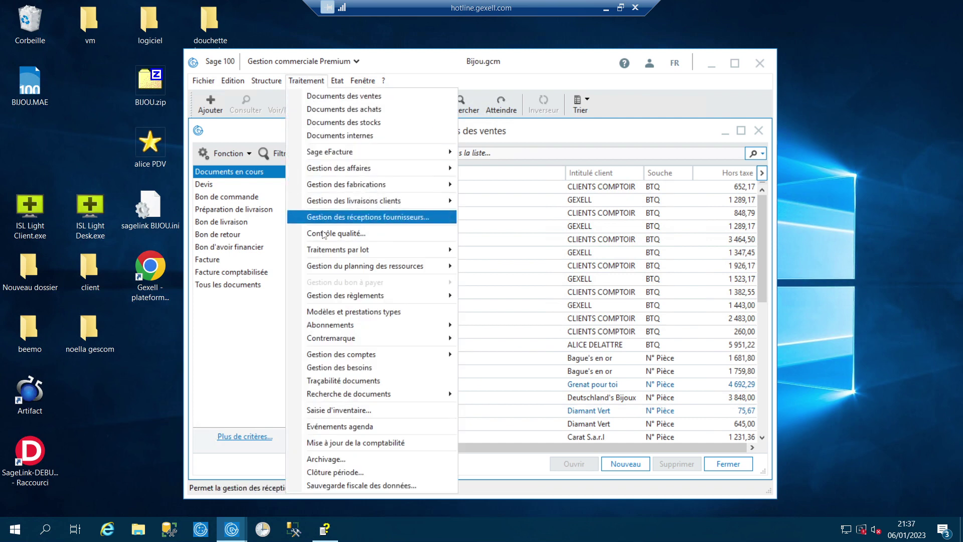
mouse_move(332, 359)
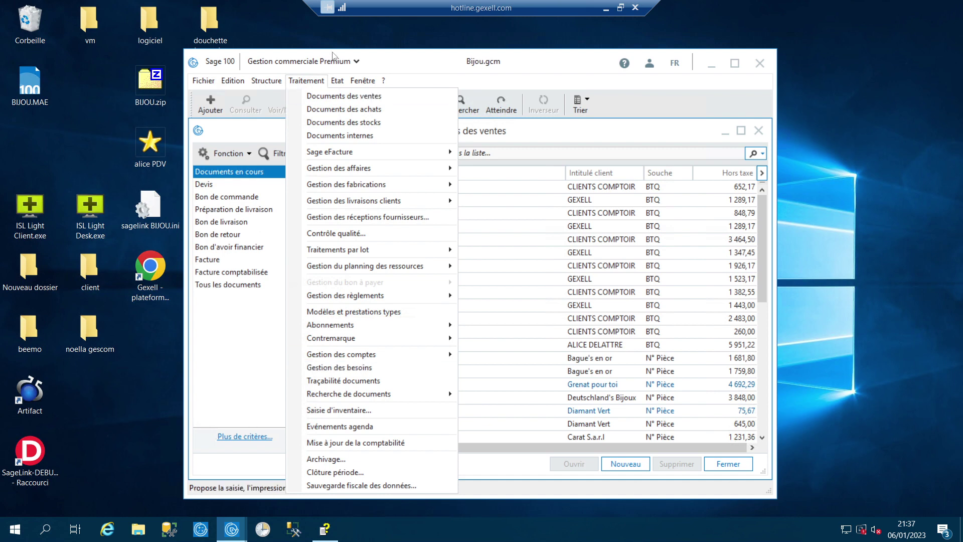
mouse_move(340, 83)
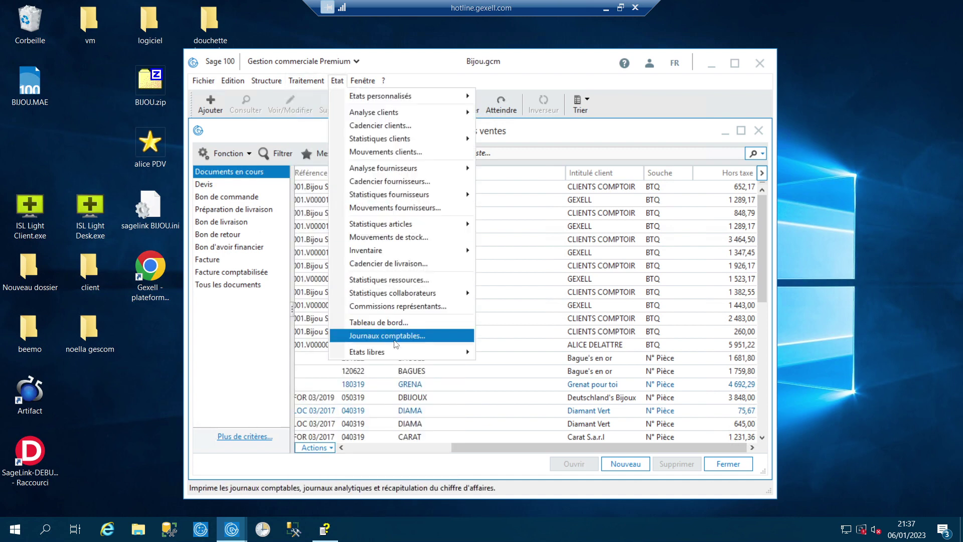
click(394, 341)
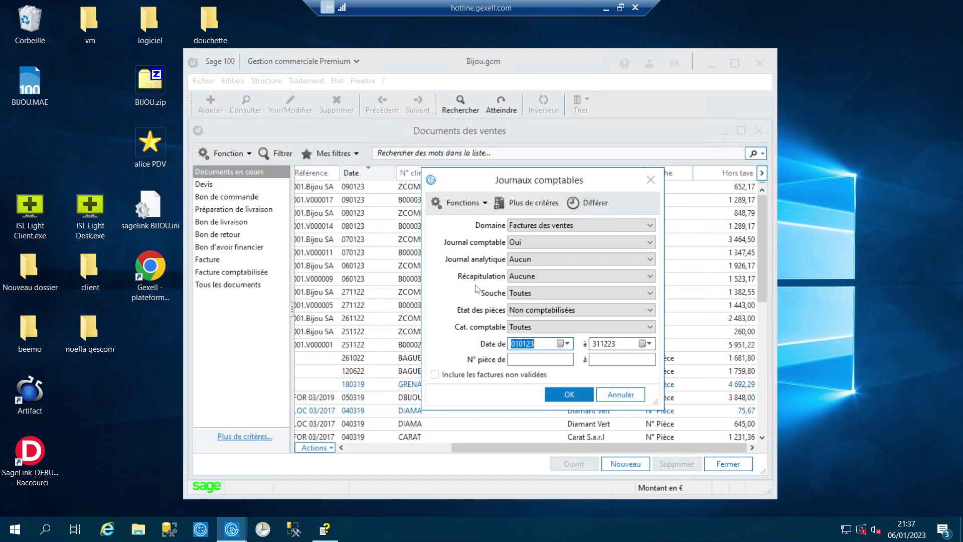
click(533, 228)
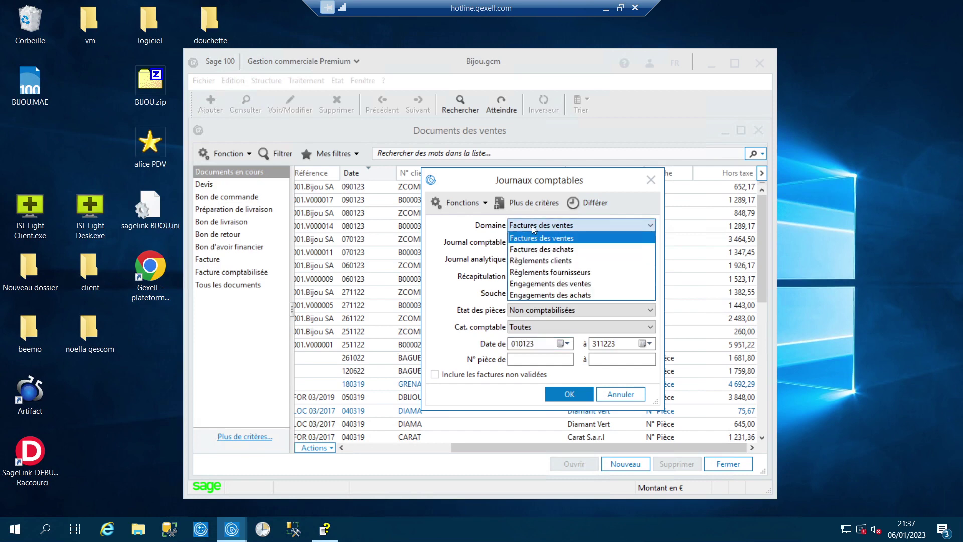
click(535, 261)
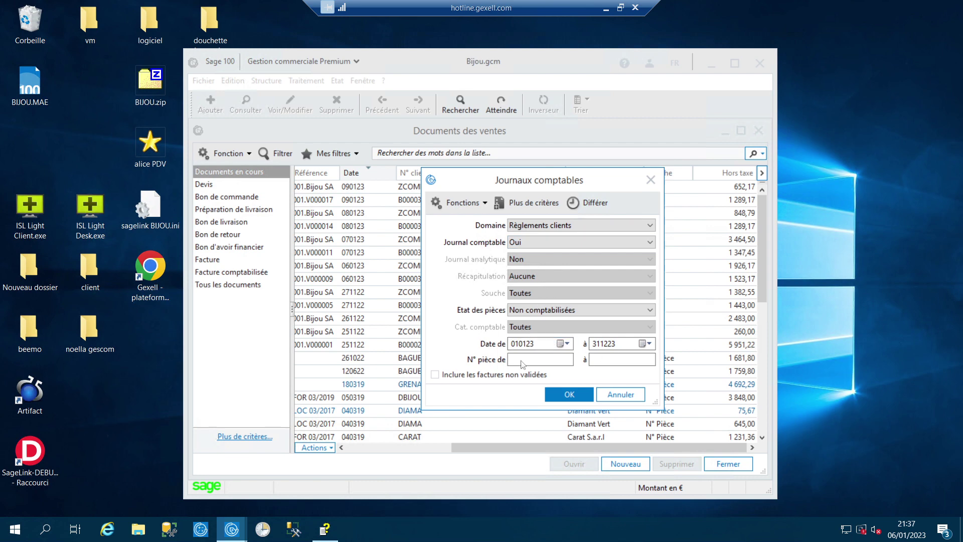
click(435, 375)
click(552, 398)
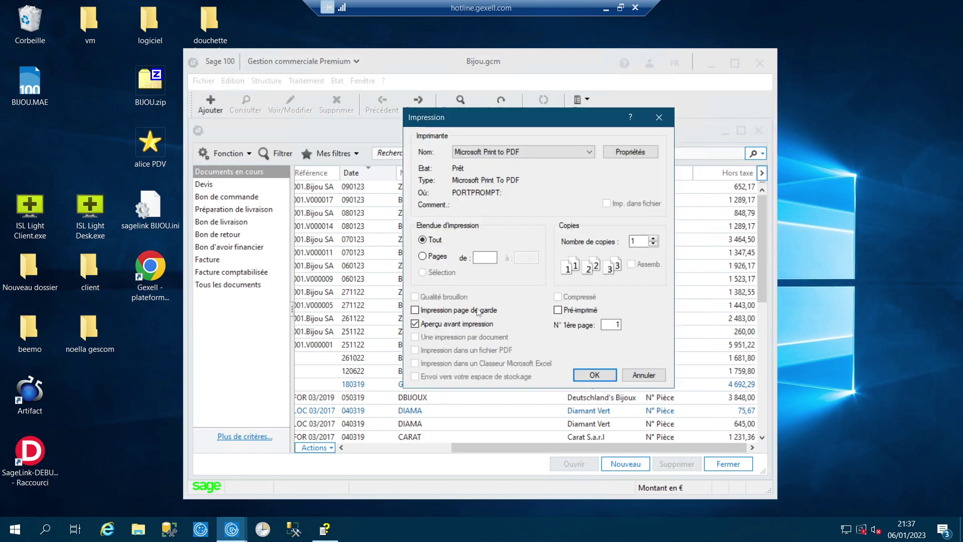
click(595, 375)
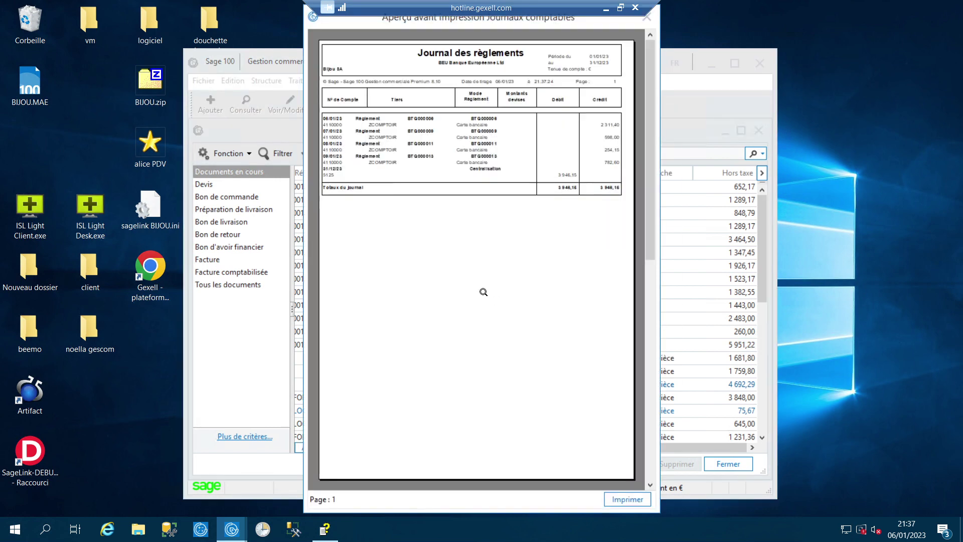
Step: Examine the BEU Banque Européenne Ltd and CAIS Caisse pages of the Journal des règlements, and close the preview
click(451, 149)
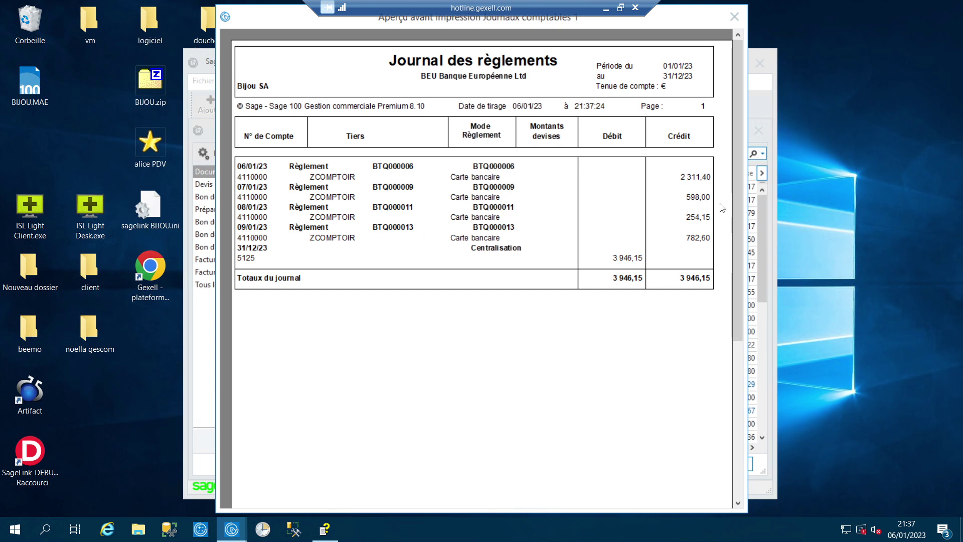
click(640, 198)
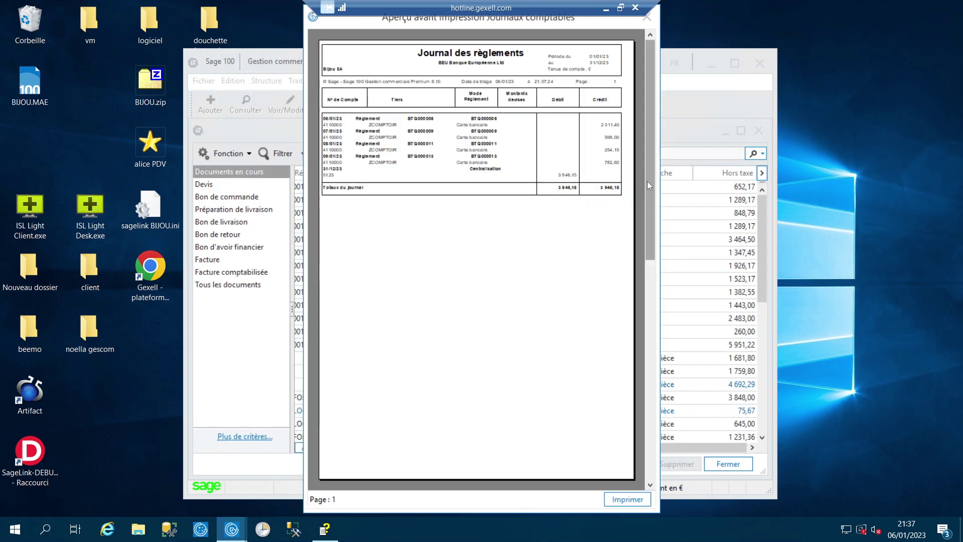
drag(649, 182, 649, 296)
click(526, 213)
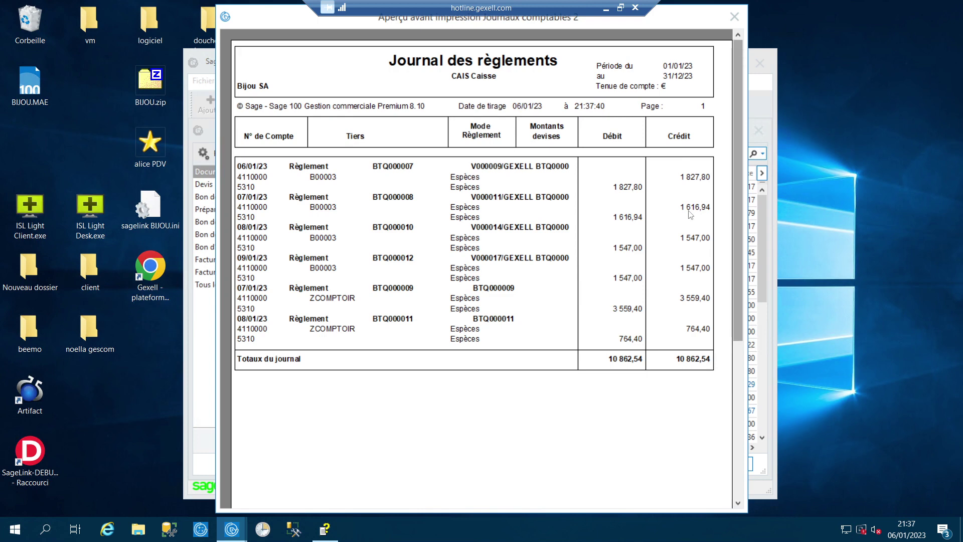
key(Escape)
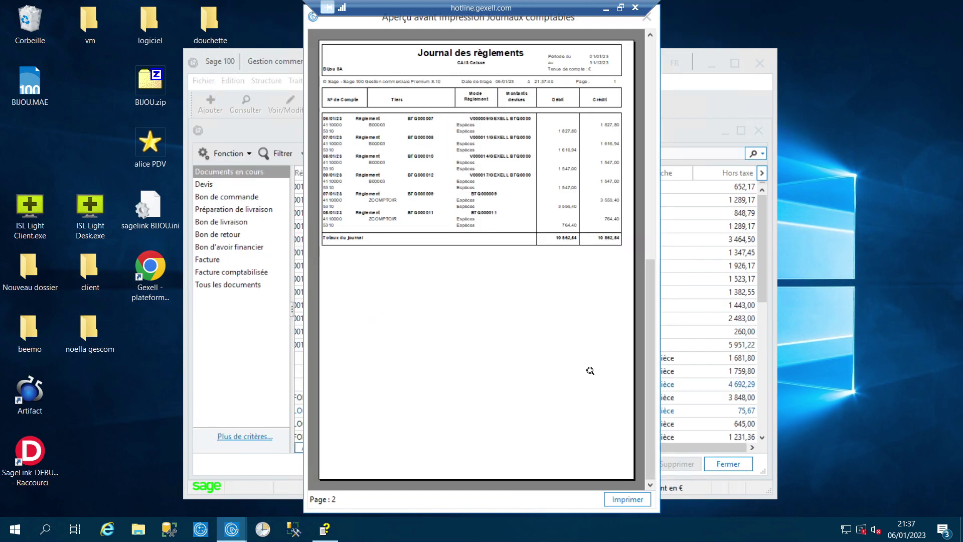
click(649, 19)
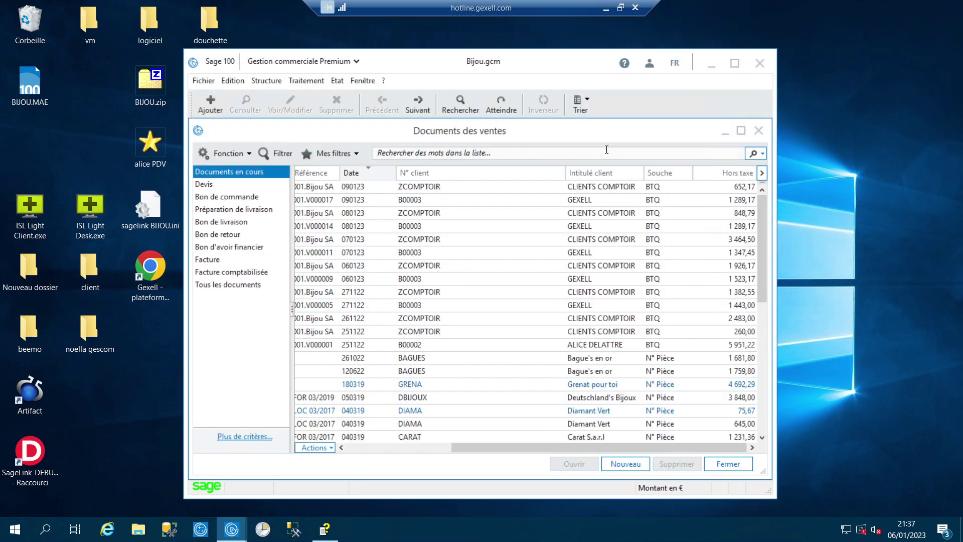